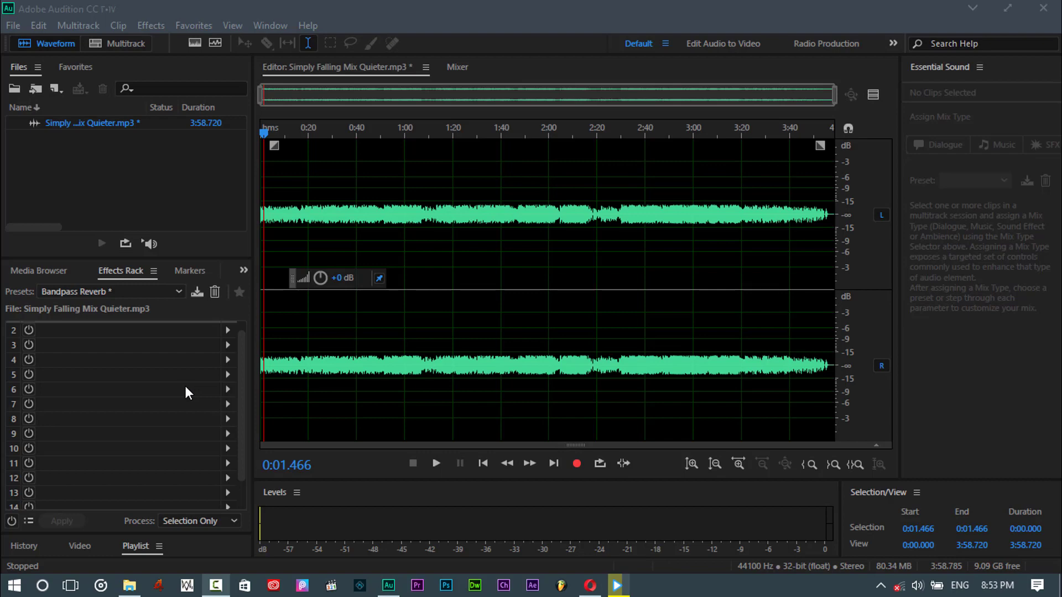
left_click(164, 387)
left_click(151, 26)
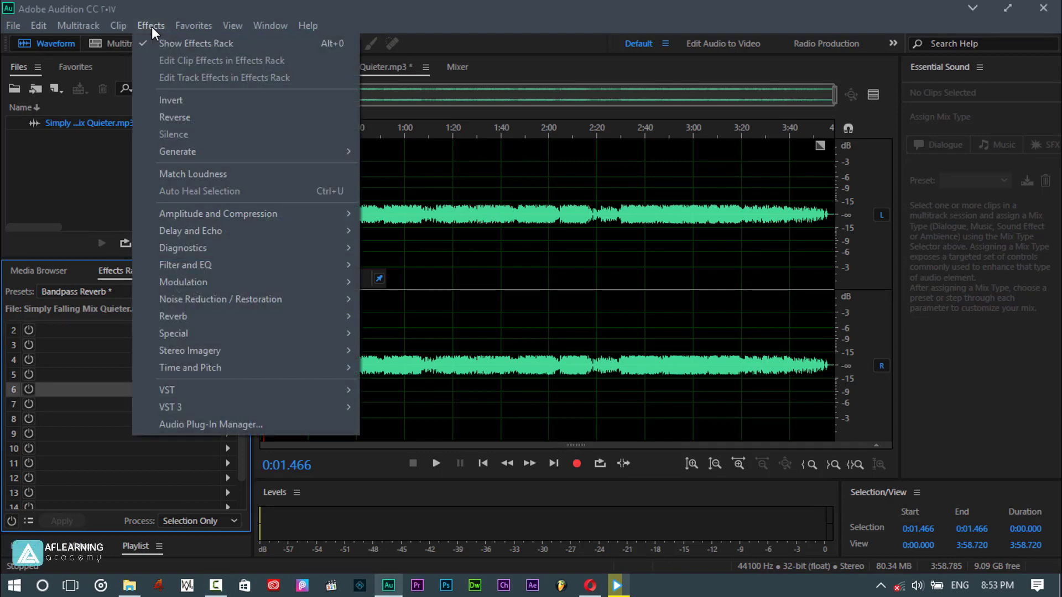
mouse_move(175, 26)
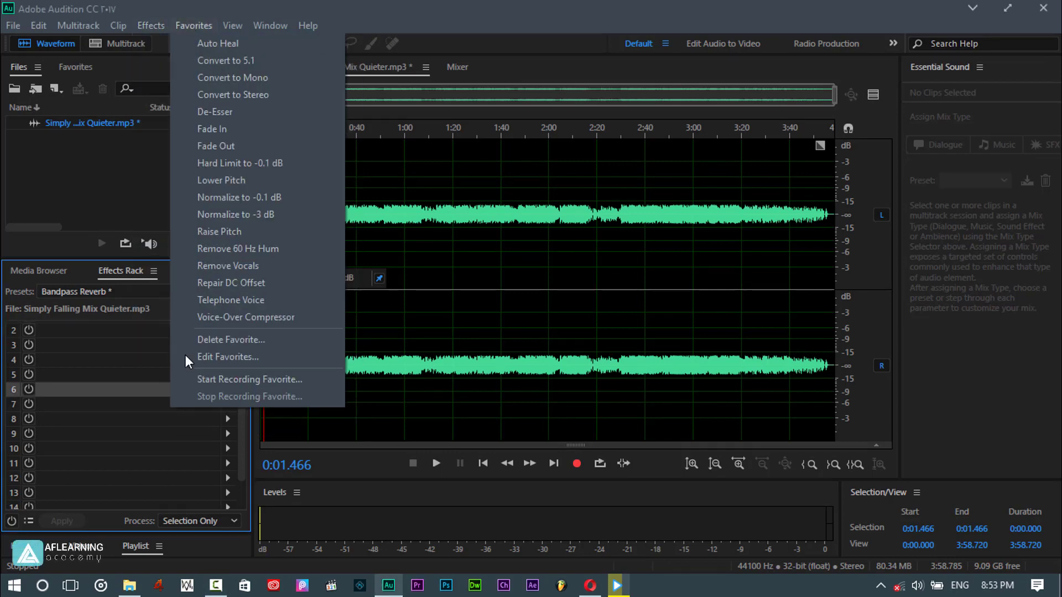
left_click(108, 475)
left_click(152, 479)
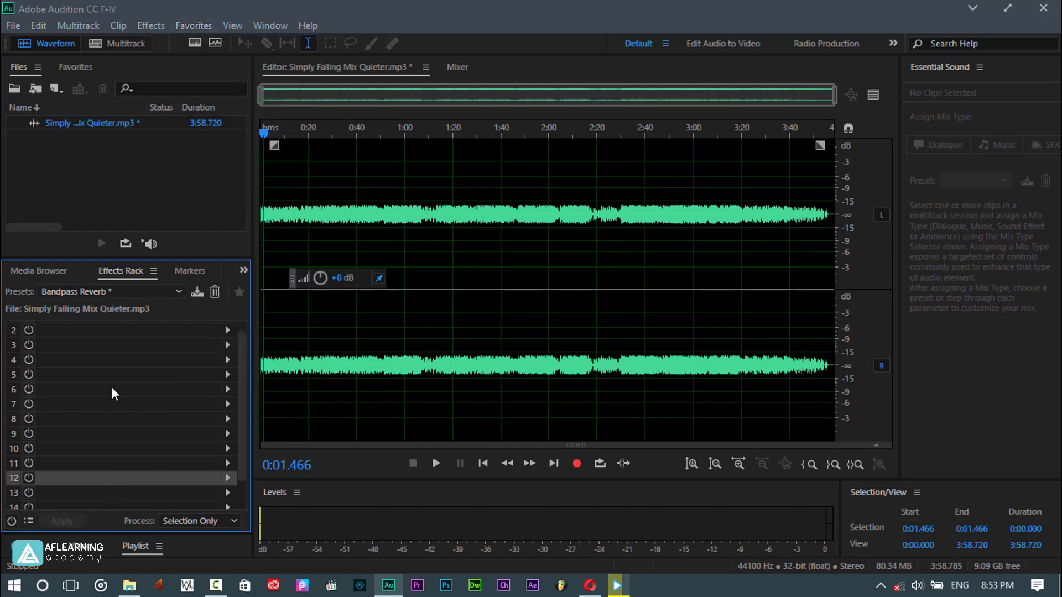
left_click(151, 25)
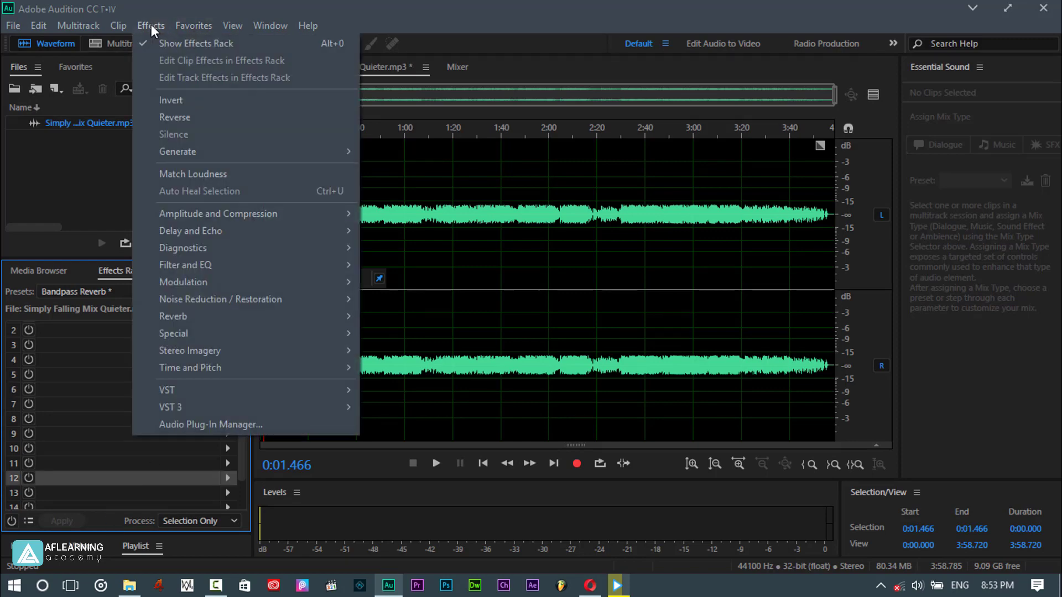
left_click(71, 344)
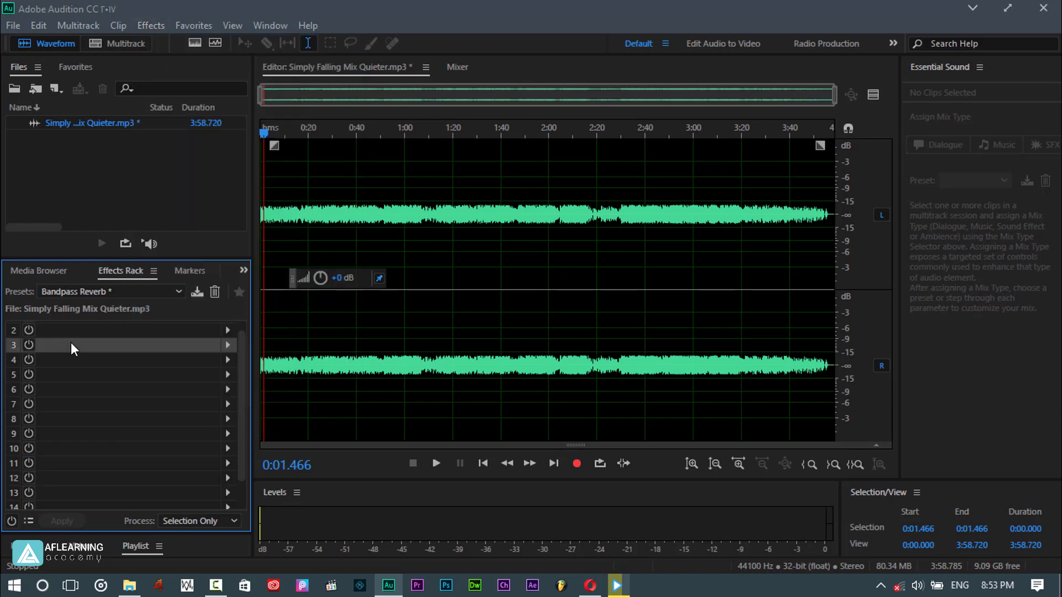
- Move the playhead to the start of the track, play about the first second and pause
left_click_drag(270, 140, 261, 135)
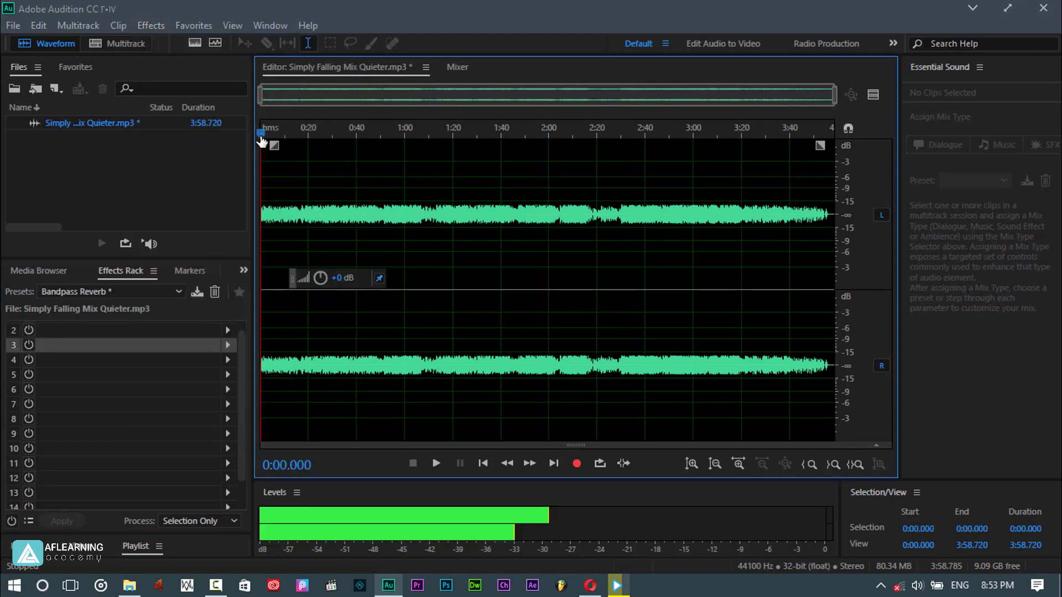
left_click(436, 463)
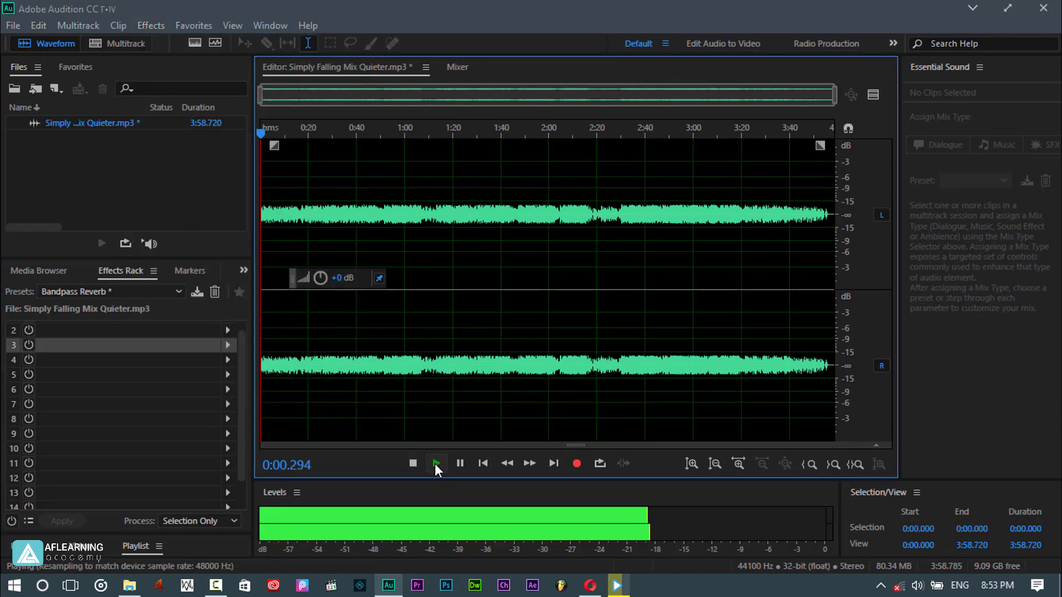
left_click(459, 464)
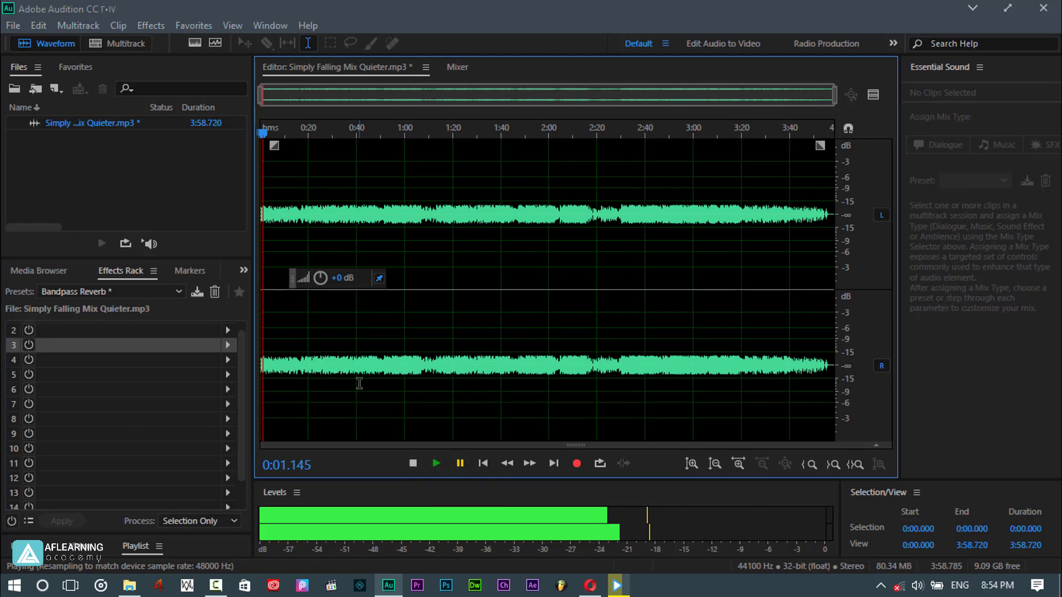
- Open the Amplify effect for the track and set the linked left and right gain to 14.09 dB
left_click(324, 210)
left_click(147, 25)
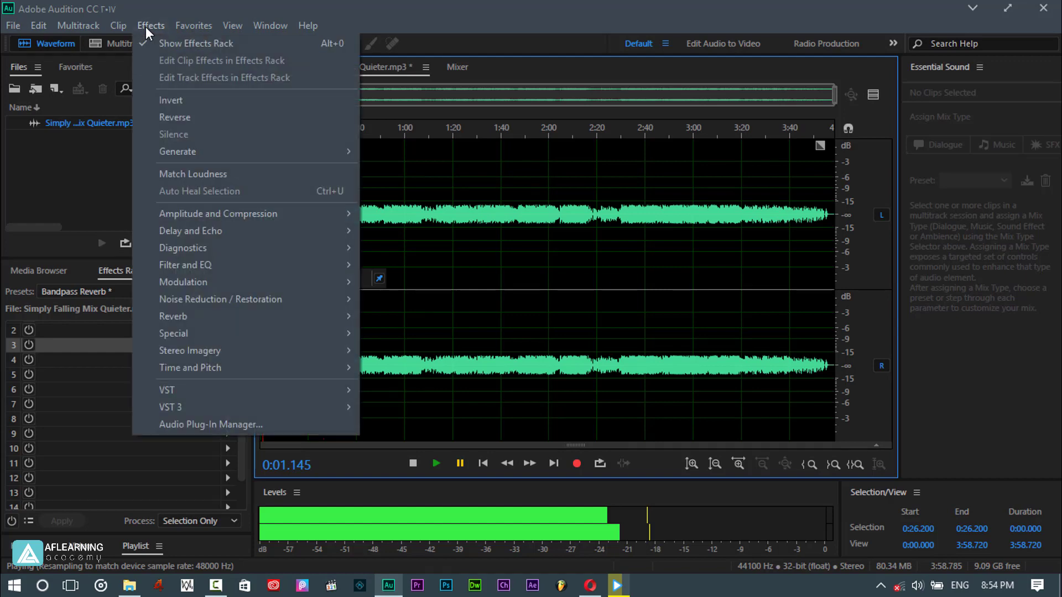
mouse_move(187, 209)
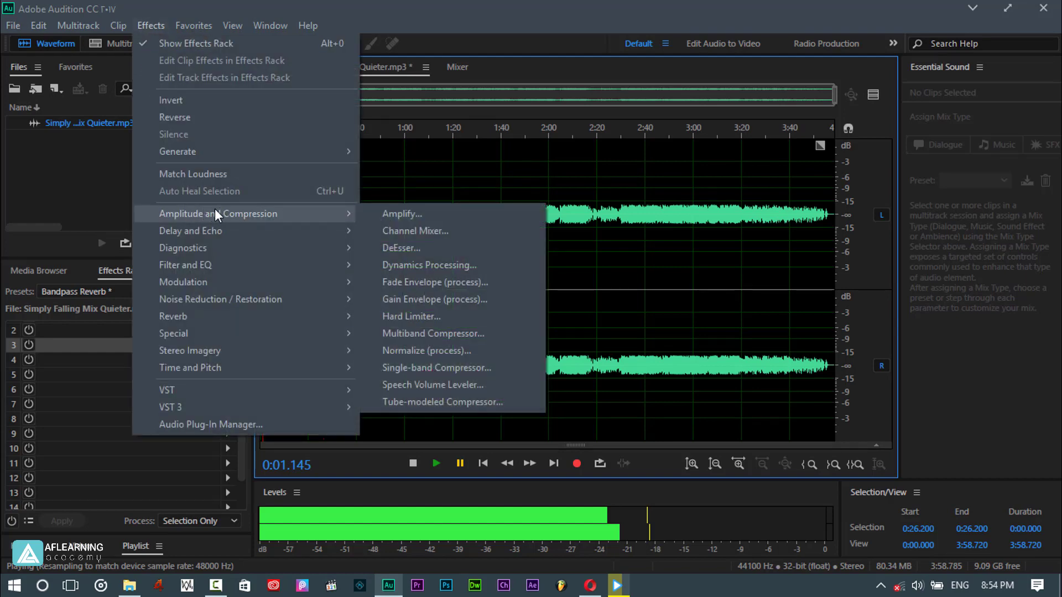
left_click(393, 214)
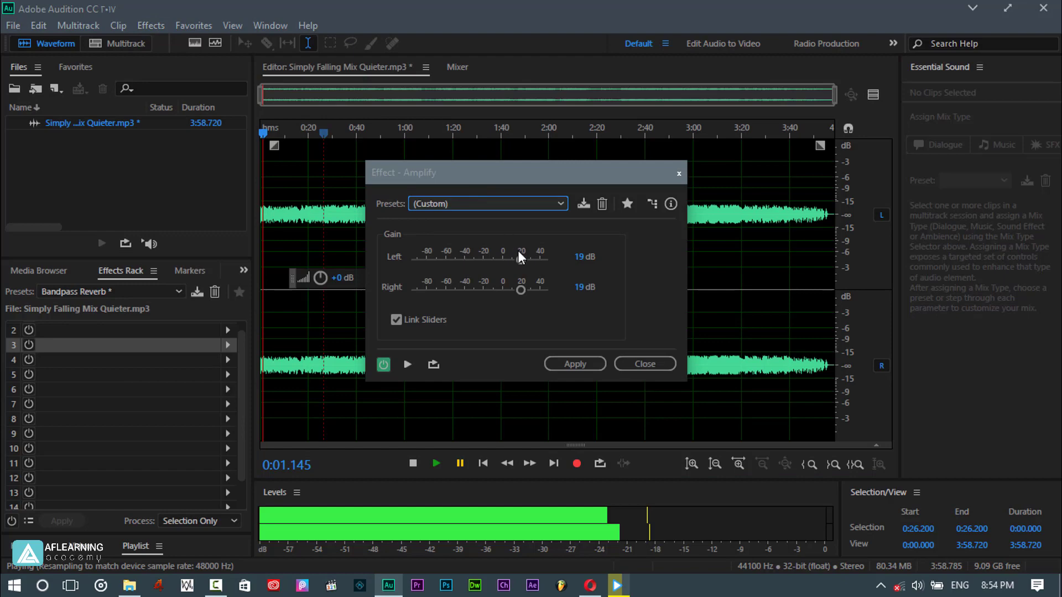
left_click_drag(522, 258, 513, 261)
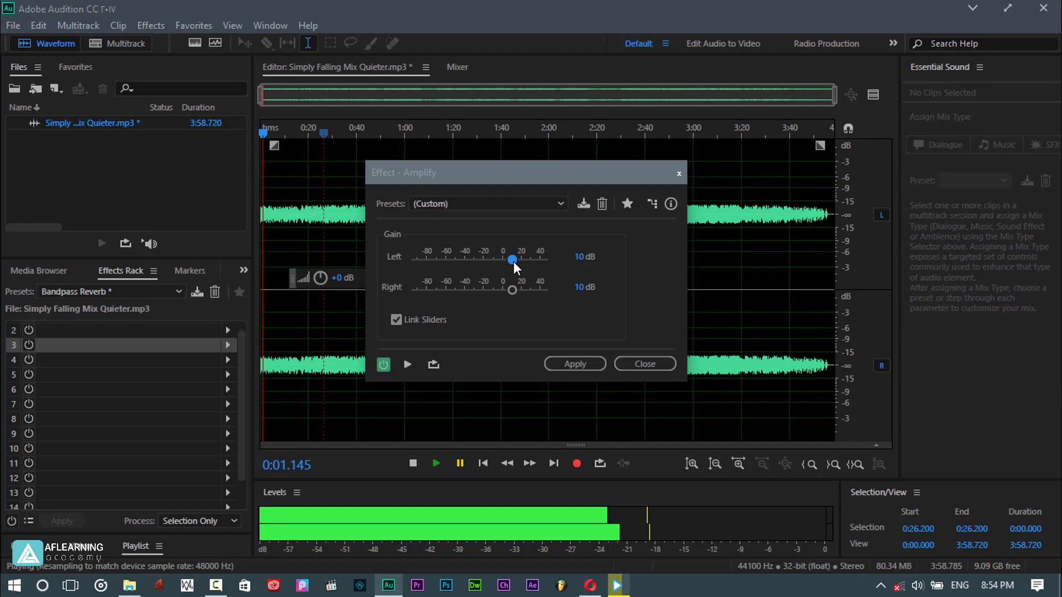
left_click_drag(513, 261, 517, 262)
- Compare playback with Amplify bypassed and enabled, and apply the effect to the whole track
left_click(383, 365)
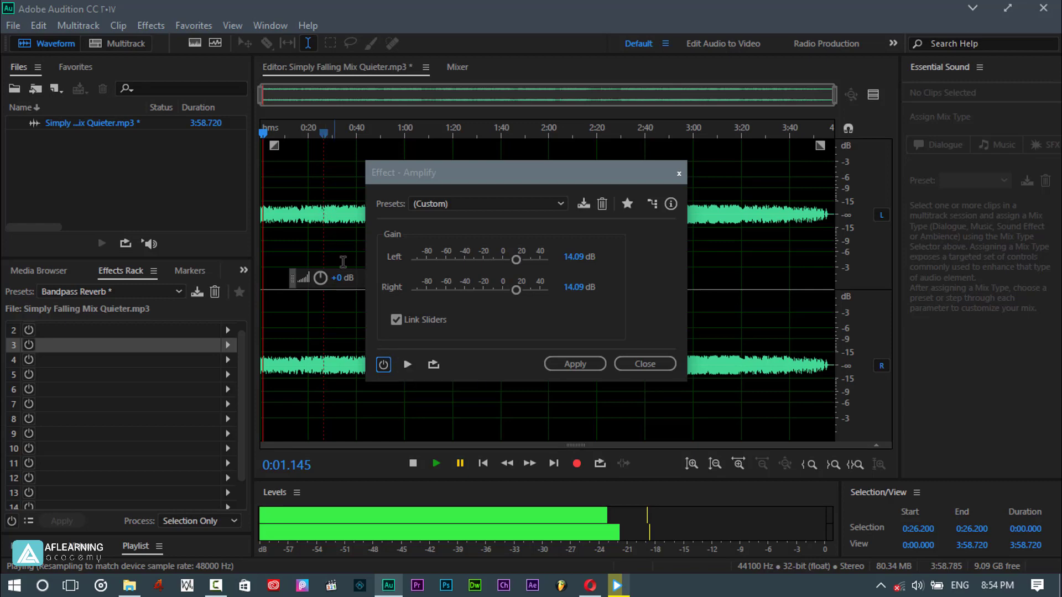
left_click(408, 363)
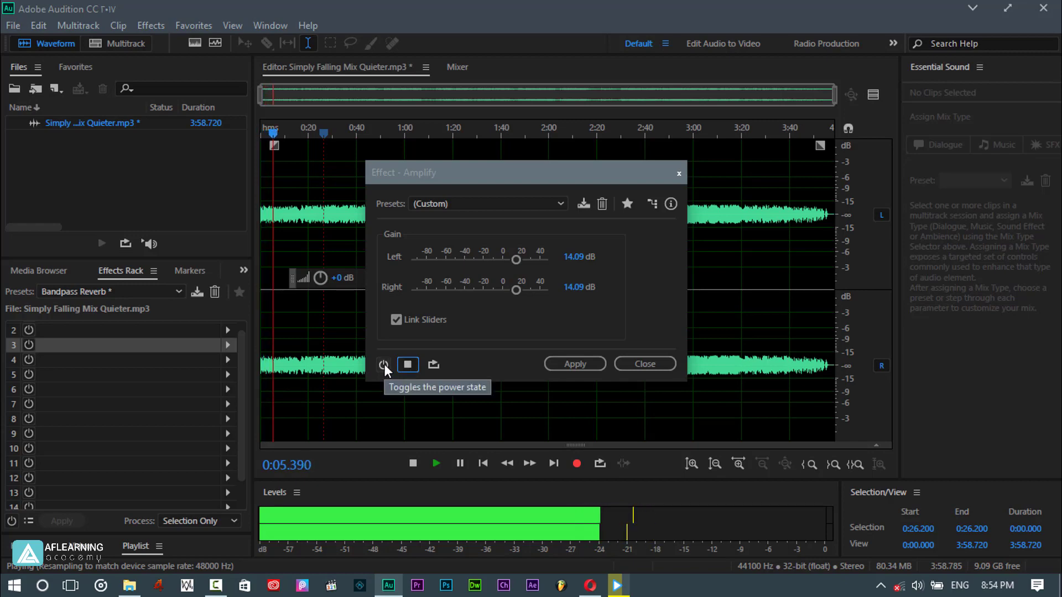
left_click(383, 363)
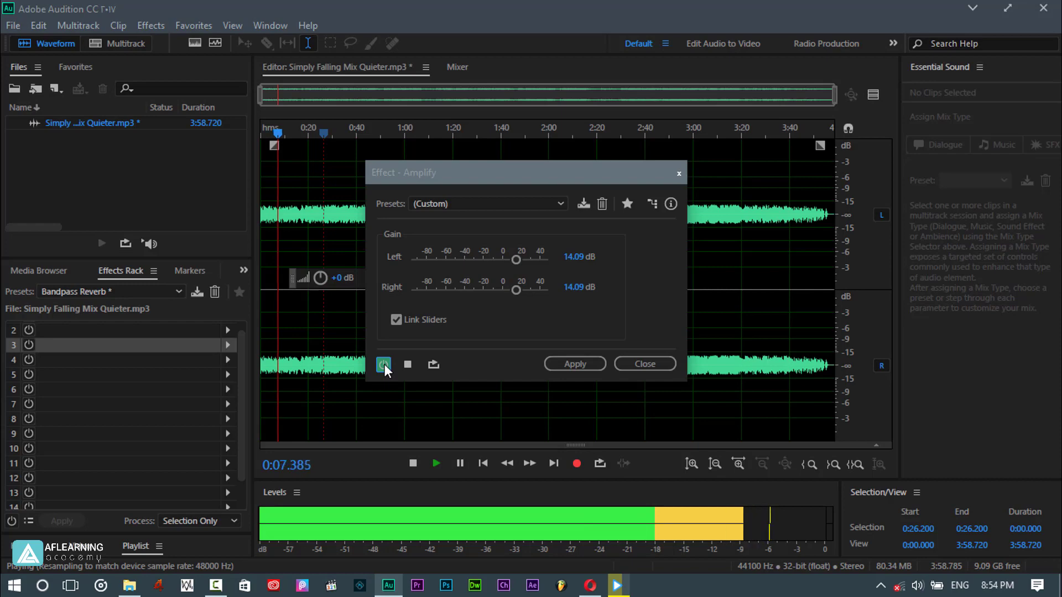
left_click(407, 364)
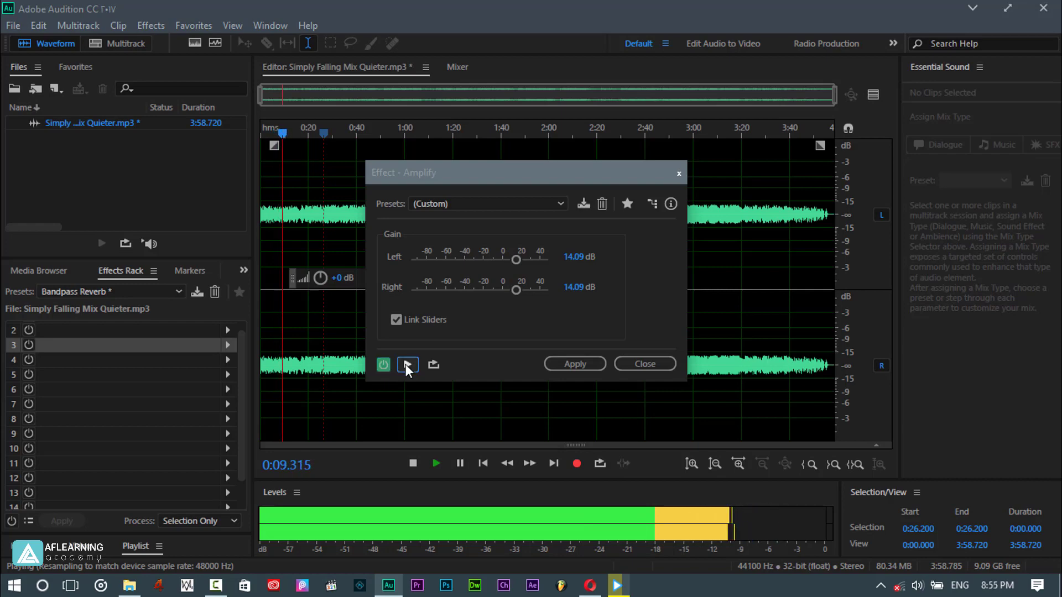
left_click(384, 364)
left_click(407, 365)
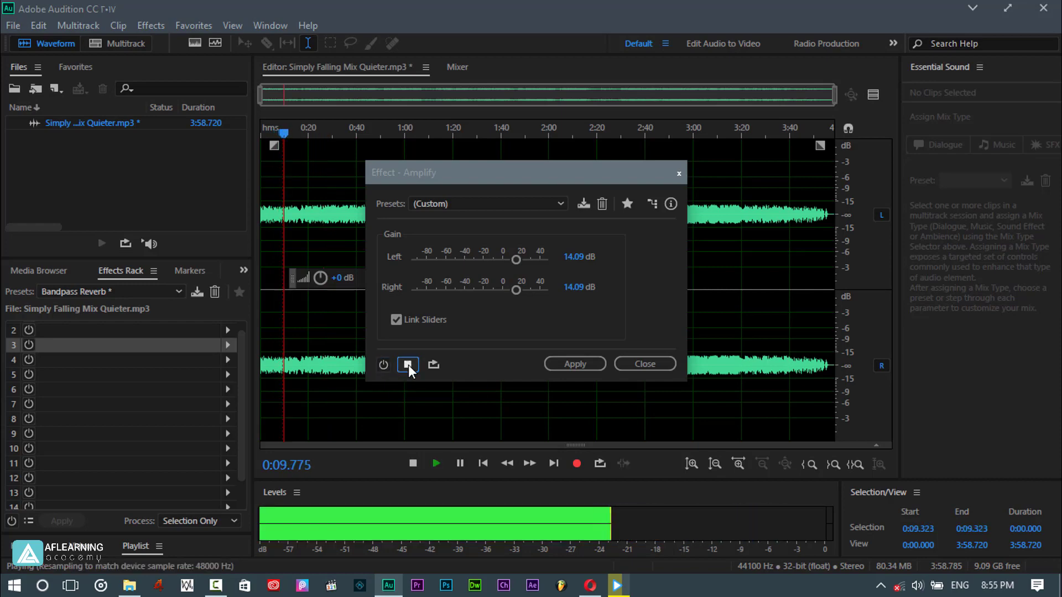
left_click(383, 365)
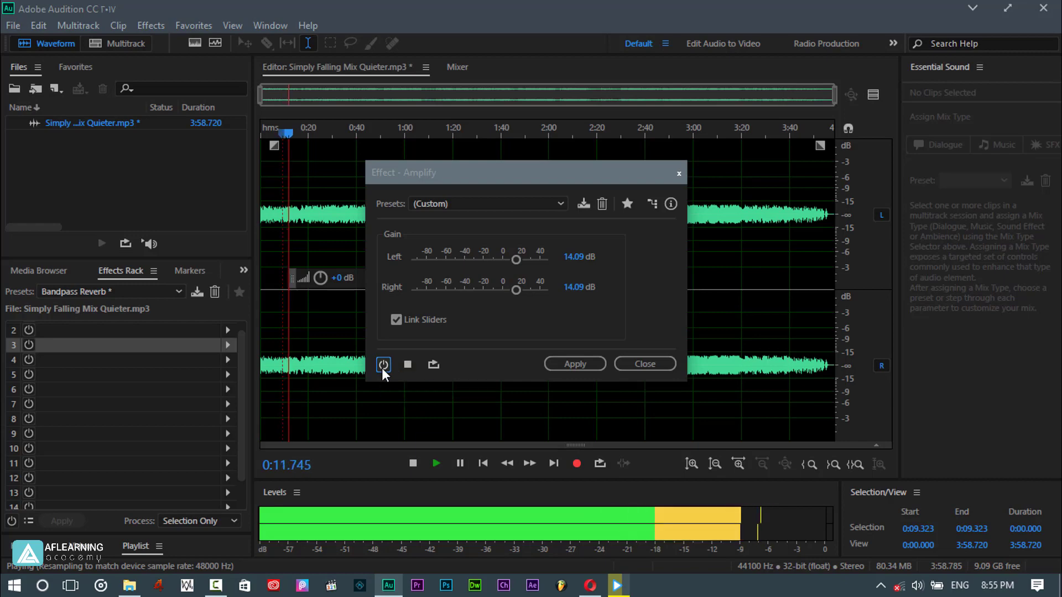
left_click(383, 365)
left_click(407, 365)
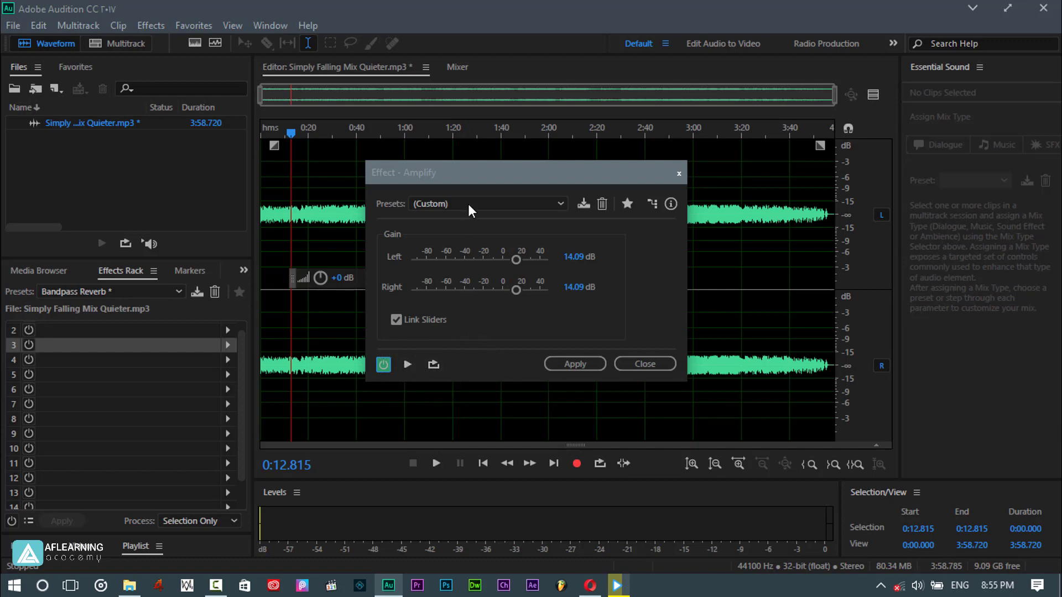
left_click(565, 365)
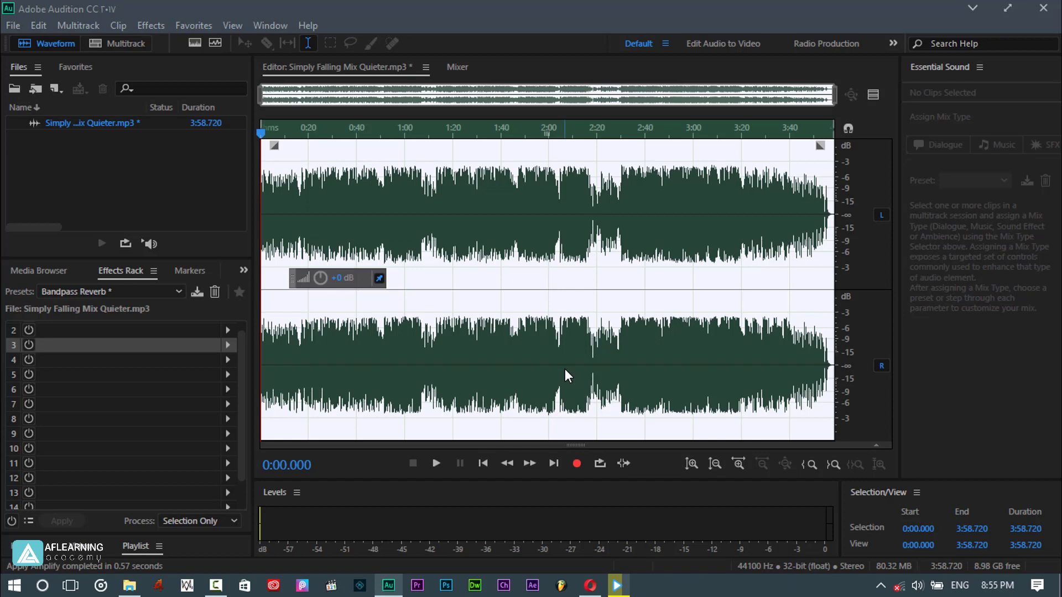
left_click(473, 260)
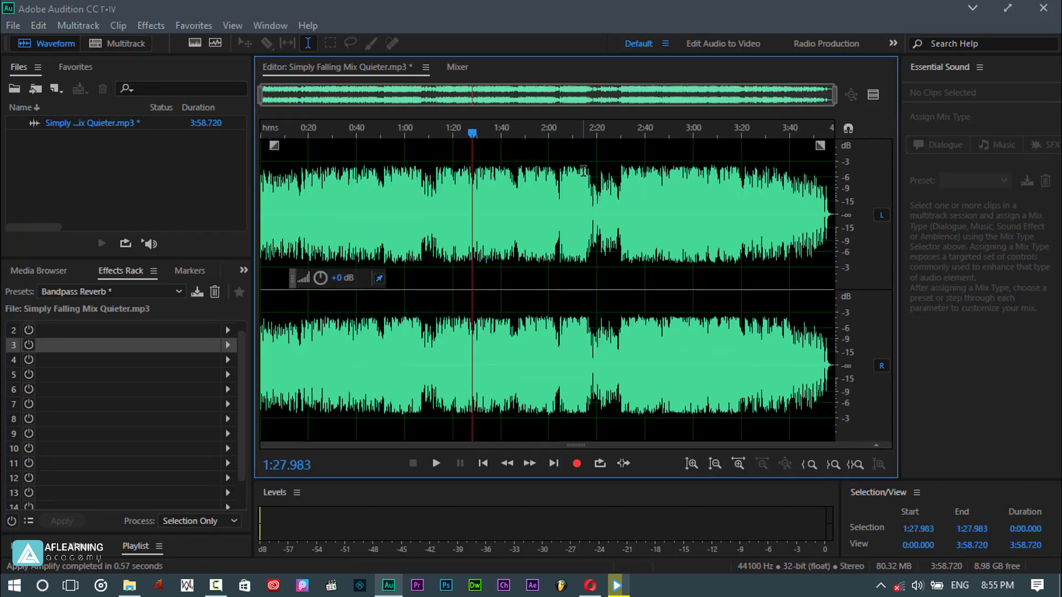
- Apply the Hard Limiter effect to the whole track with a maximum amplitude of -20 dB
left_click(145, 22)
mouse_move(182, 214)
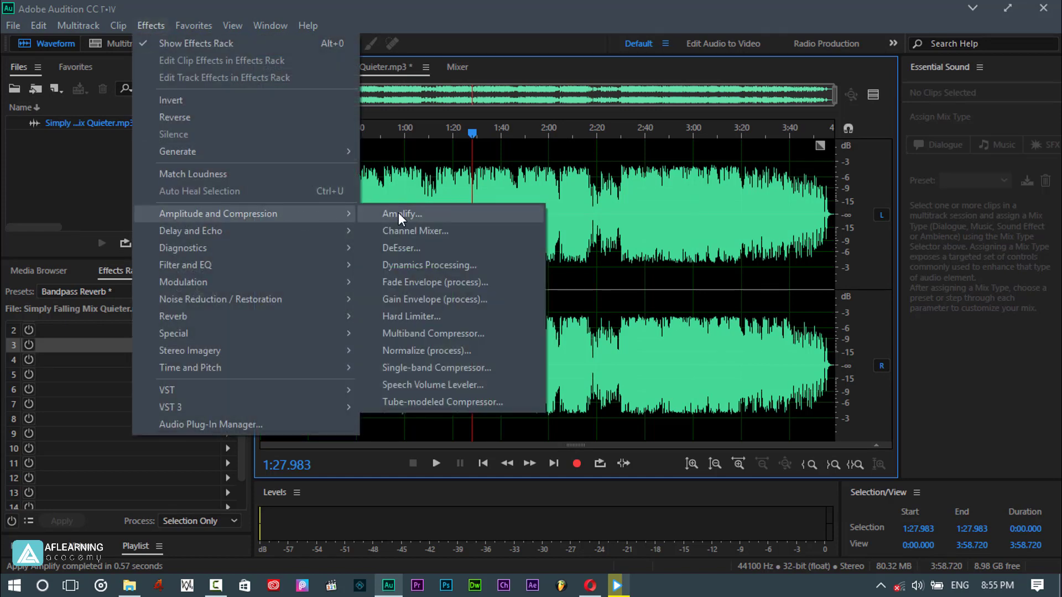
left_click(396, 320)
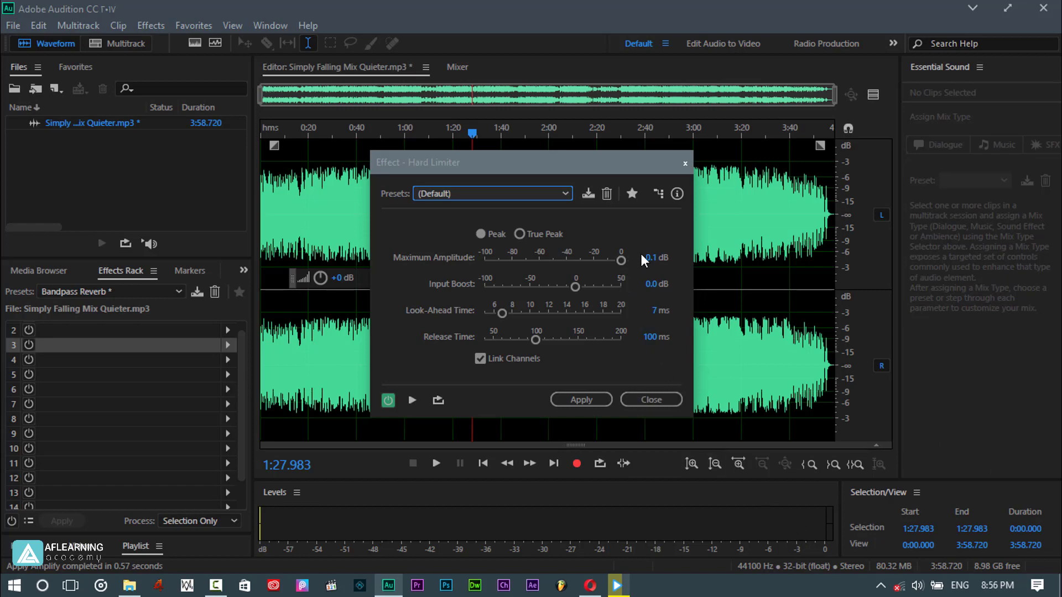
left_click_drag(643, 260, 647, 266)
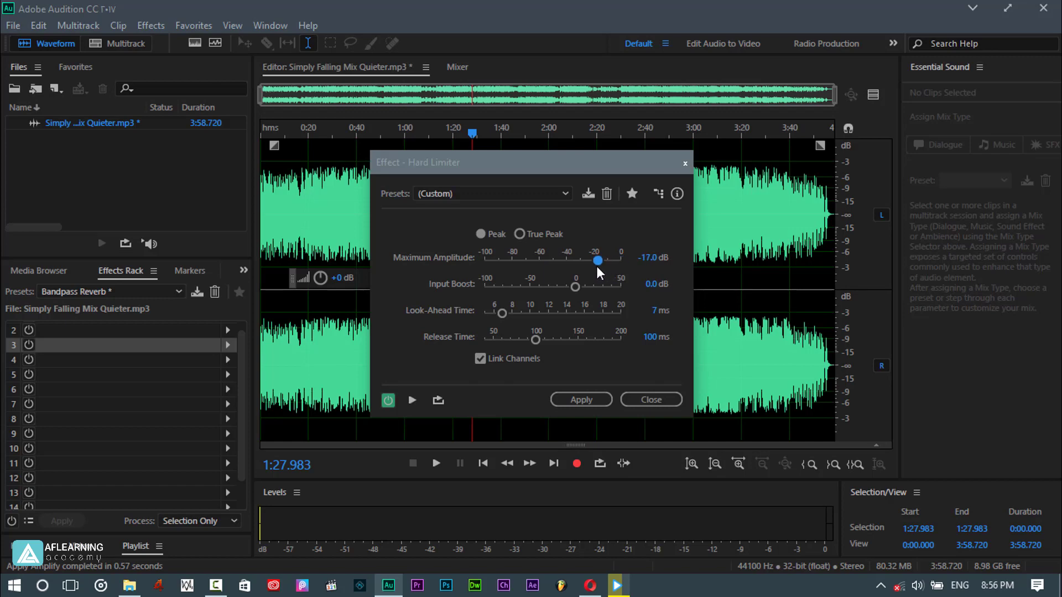
left_click(644, 257)
type("-21.6")
key("Return")
key("BackSpace")
type("-20")
key("Return")
left_click(569, 409)
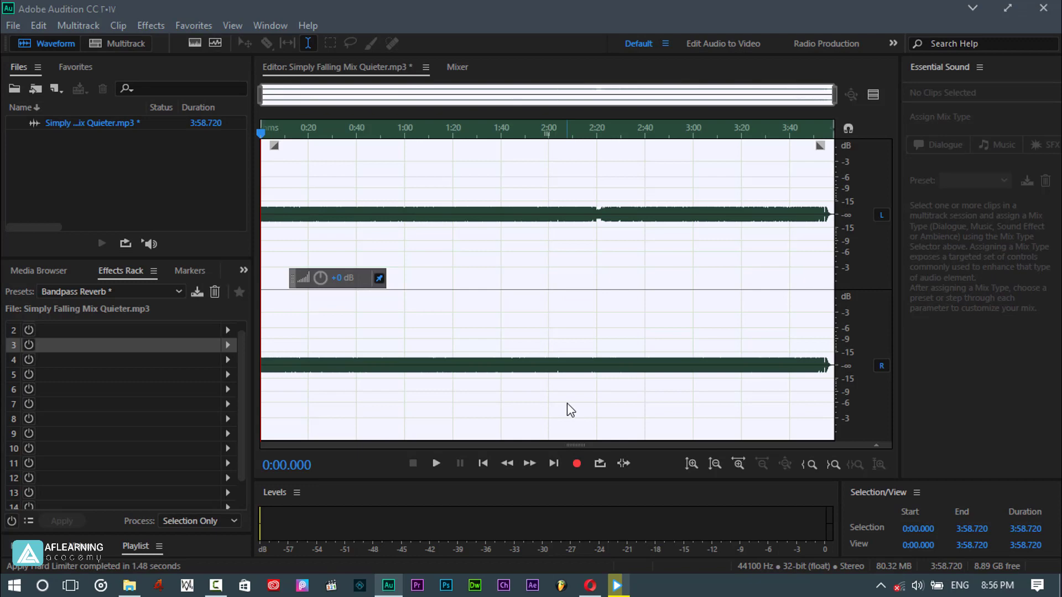
- Play a short passage of the limited track from about 1:59 and pause it
left_click(547, 312)
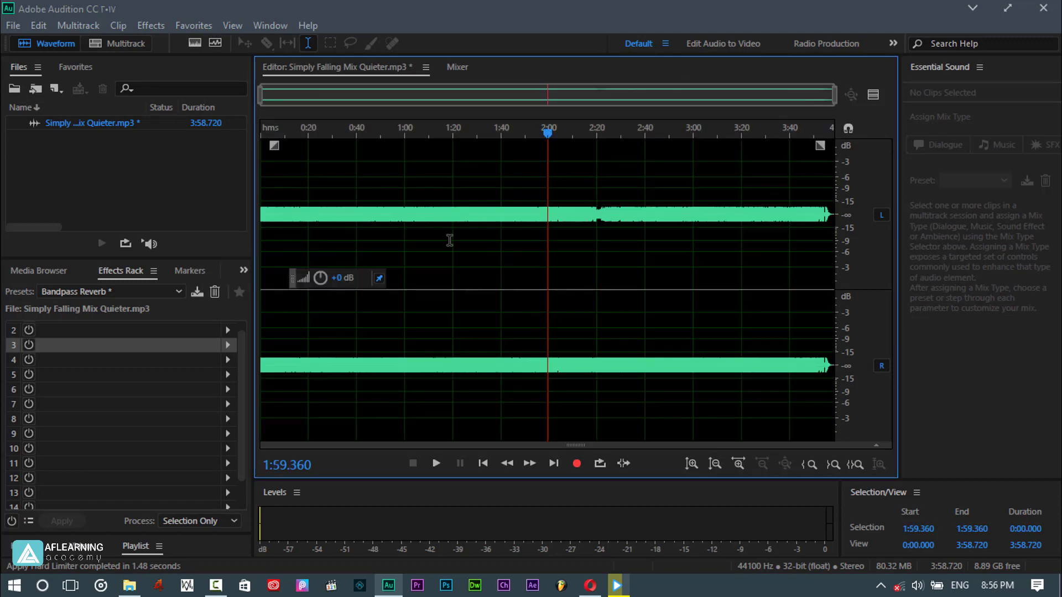
left_click(436, 463)
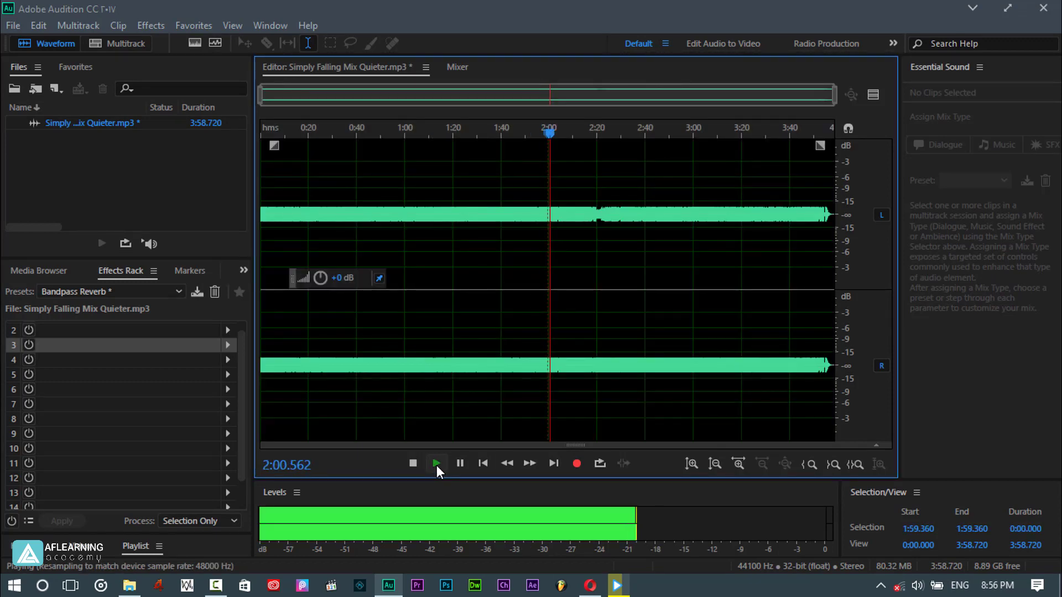
left_click(459, 465)
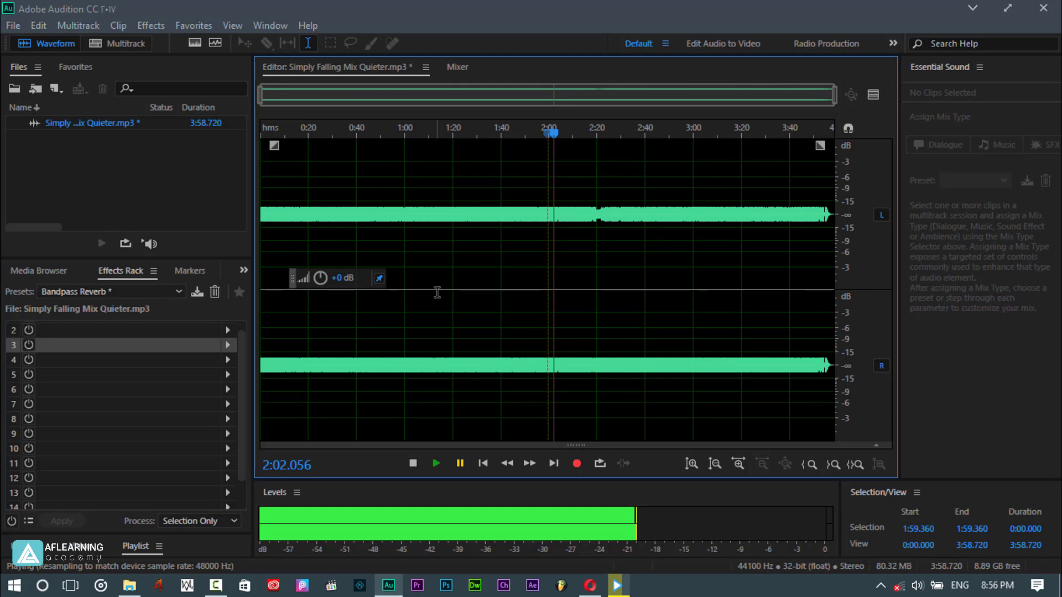
left_click(151, 26)
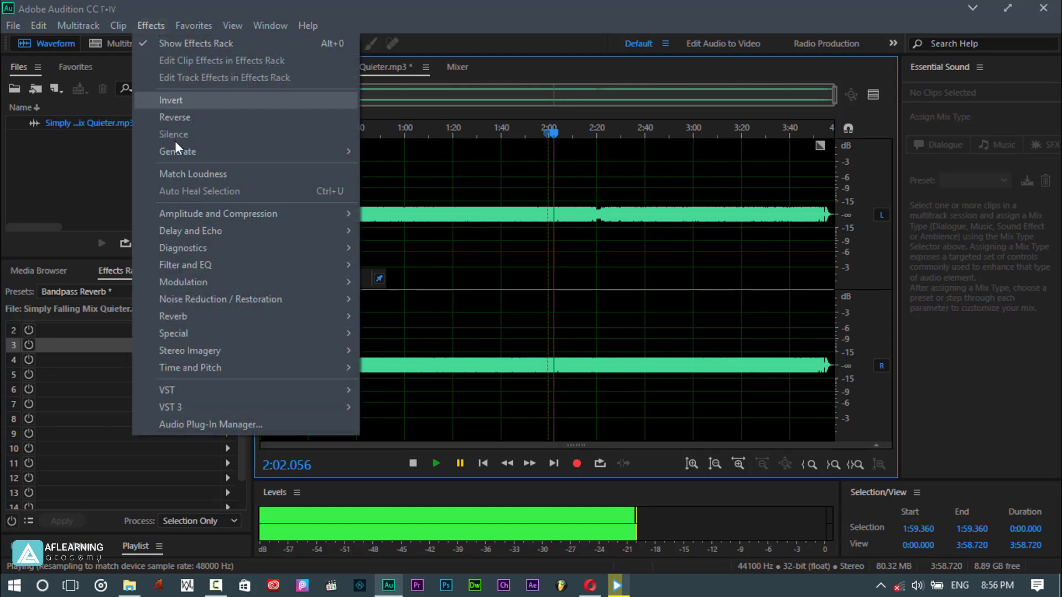
mouse_move(184, 214)
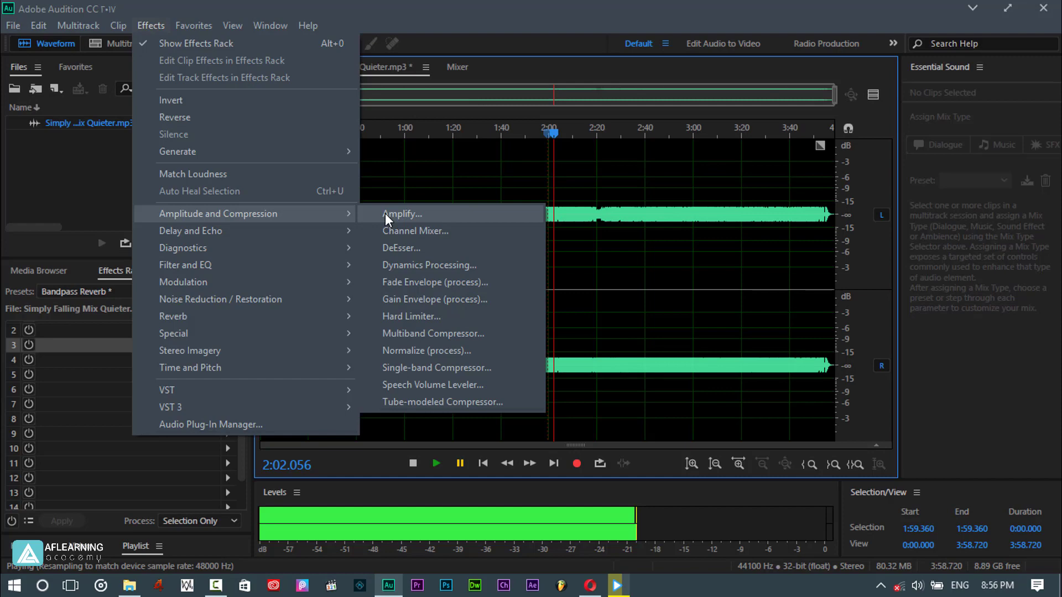
left_click(430, 170)
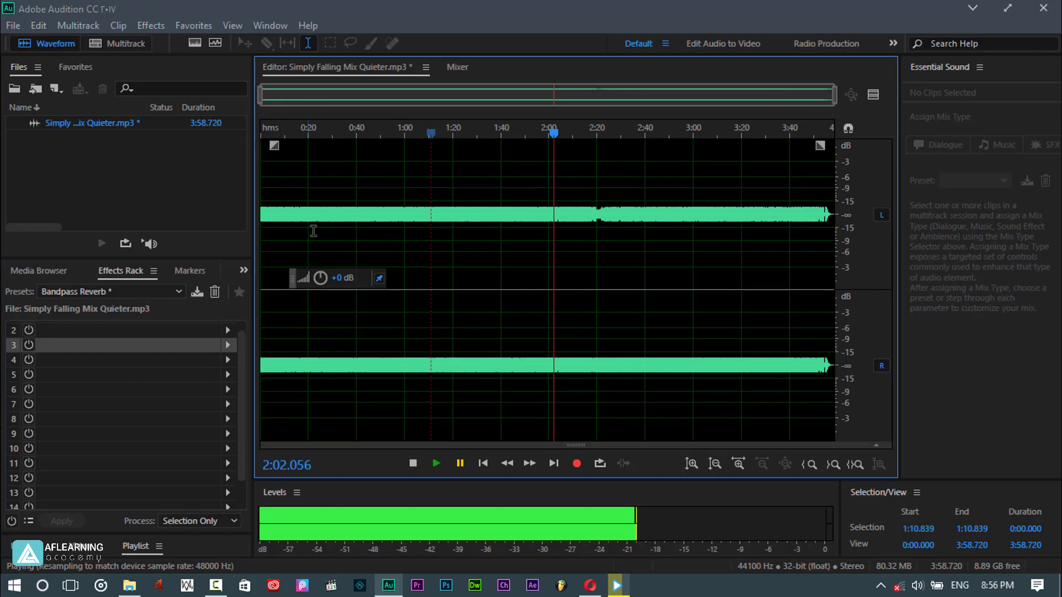
left_click(340, 216)
left_click(402, 207)
left_click(469, 216)
left_click(476, 253)
left_click(147, 26)
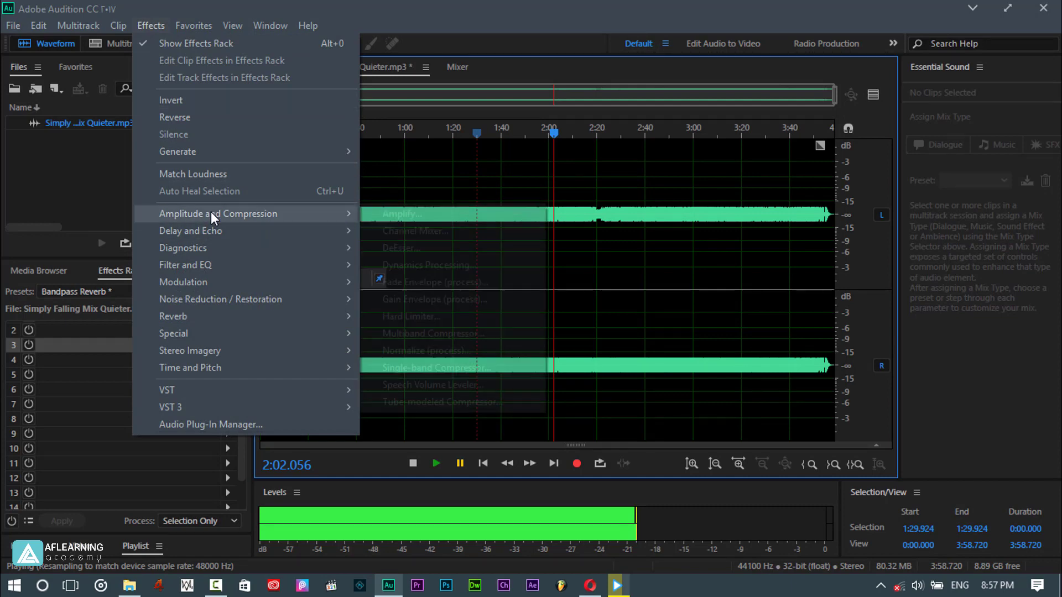
mouse_move(211, 212)
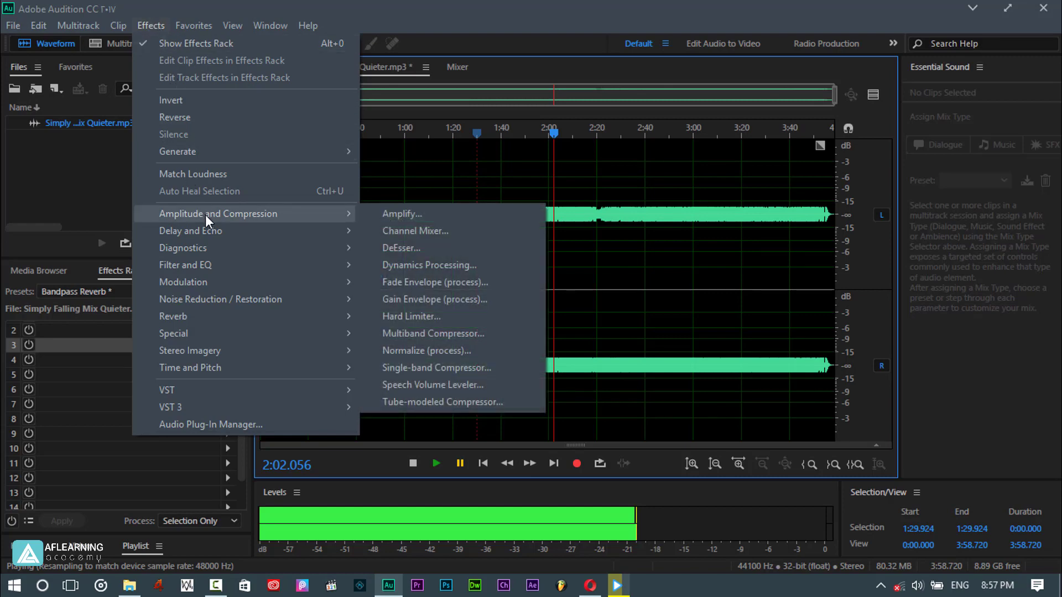
left_click(429, 196)
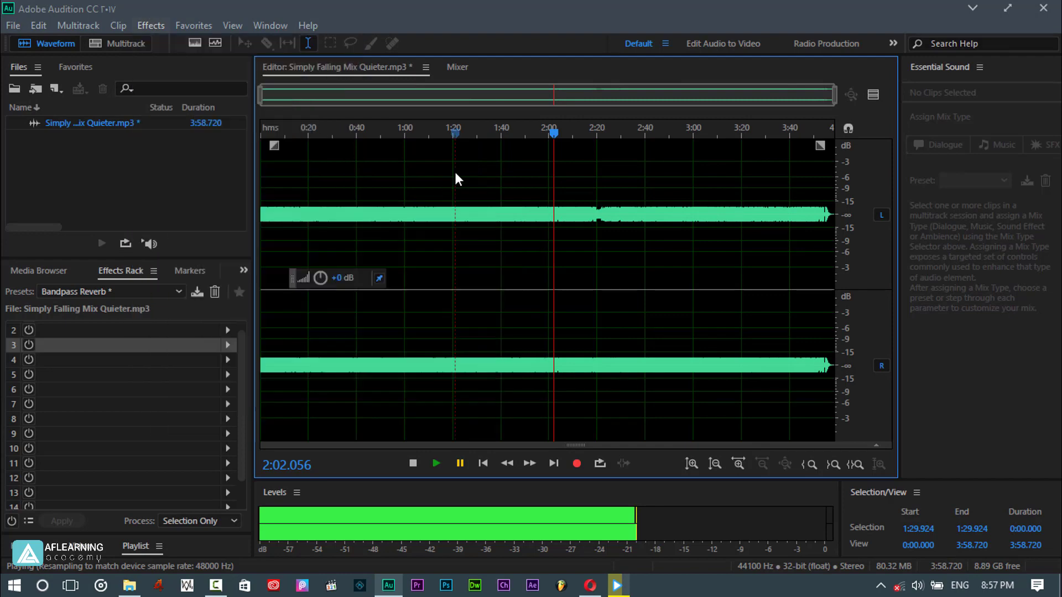
- Undo the Hard Limiter and Amplify effects applied to the track
left_click(441, 215)
key("ctrl+a")
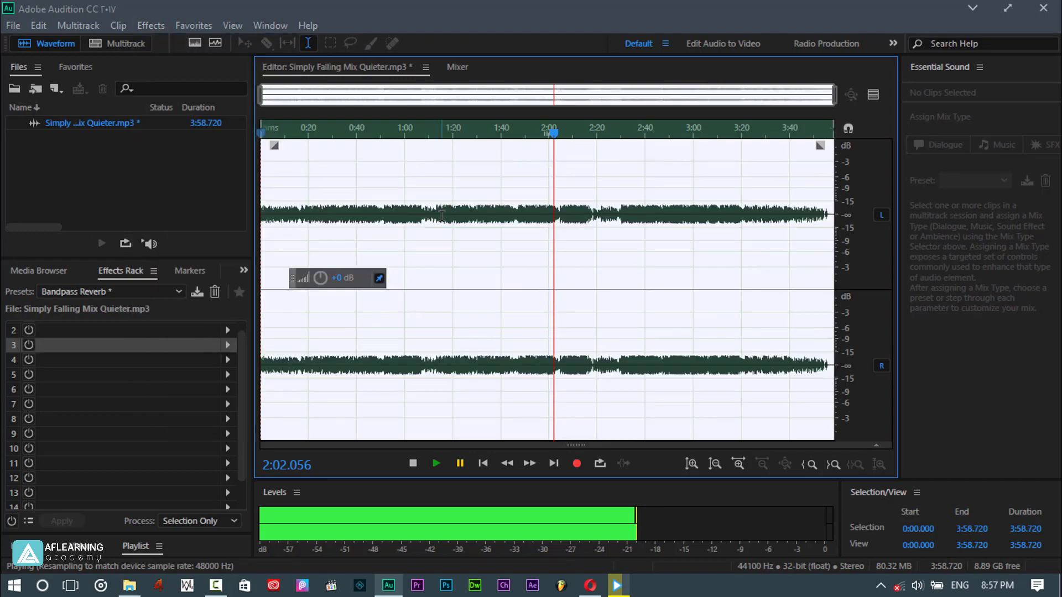
- Deselect the waveform, pausing after a short playback of the restored track, and return the playhead to the start
left_click(441, 216)
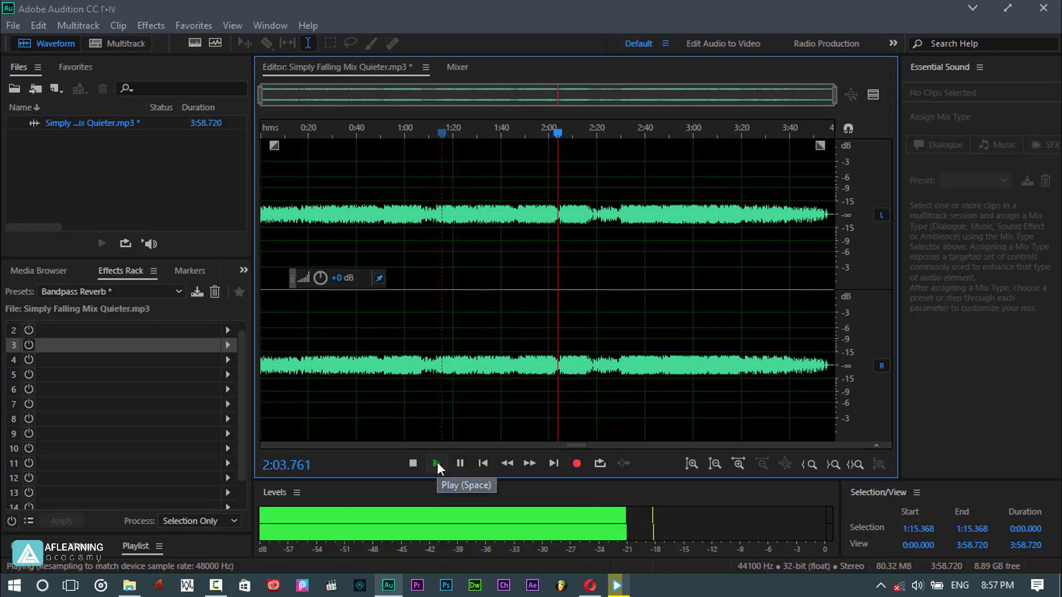
left_click(457, 466)
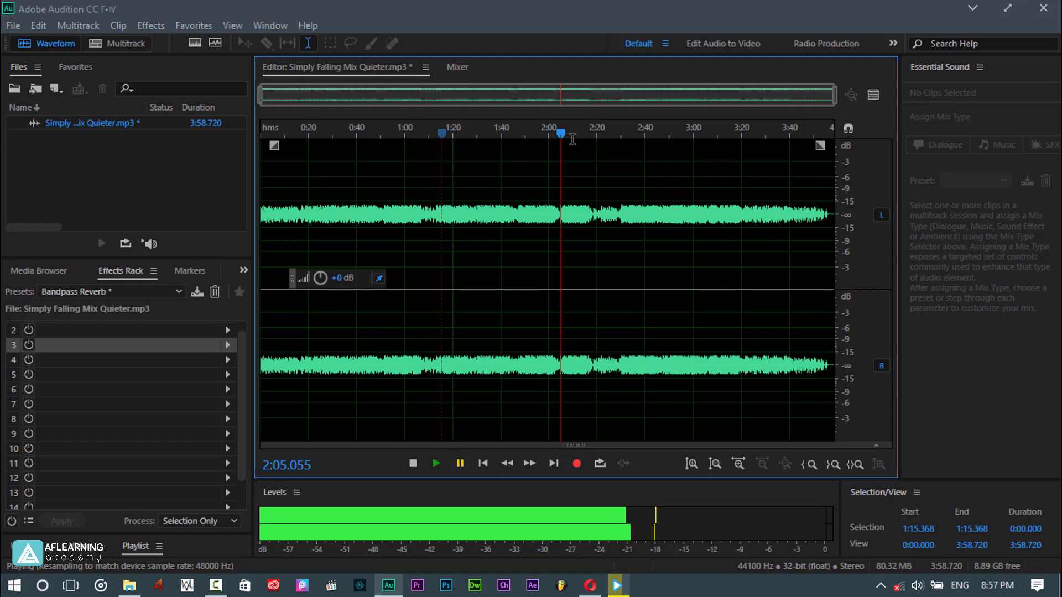
mouse_move(565, 132)
left_mouse_down()
mouse_move(250, 148)
mouse_move(231, 175)
left_mouse_up()
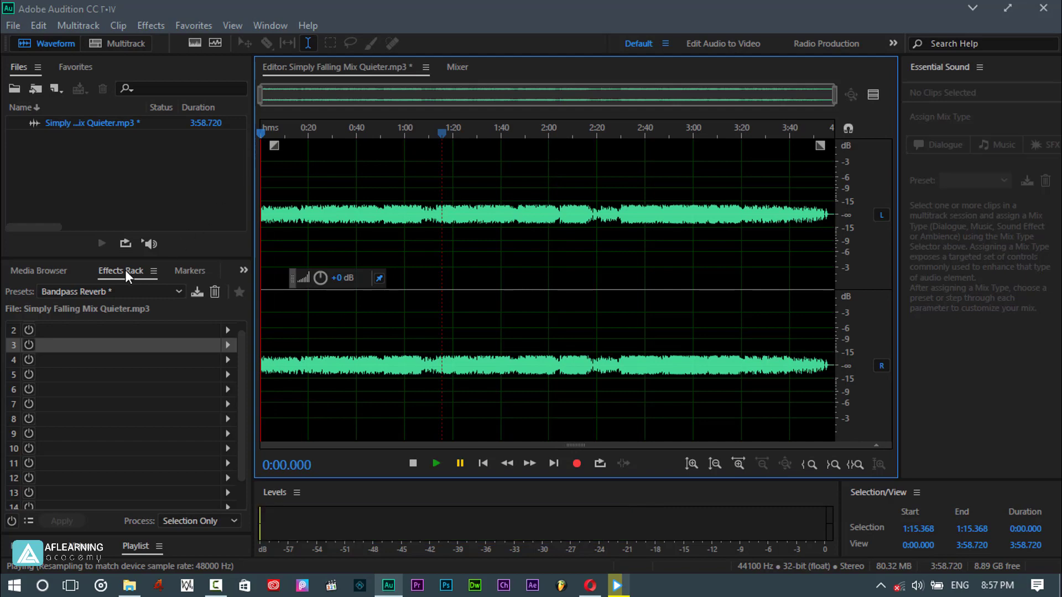
- Add an Amplify effect with 20 dB of gain on both channels to the first Effects Rack slot
left_click(70, 331)
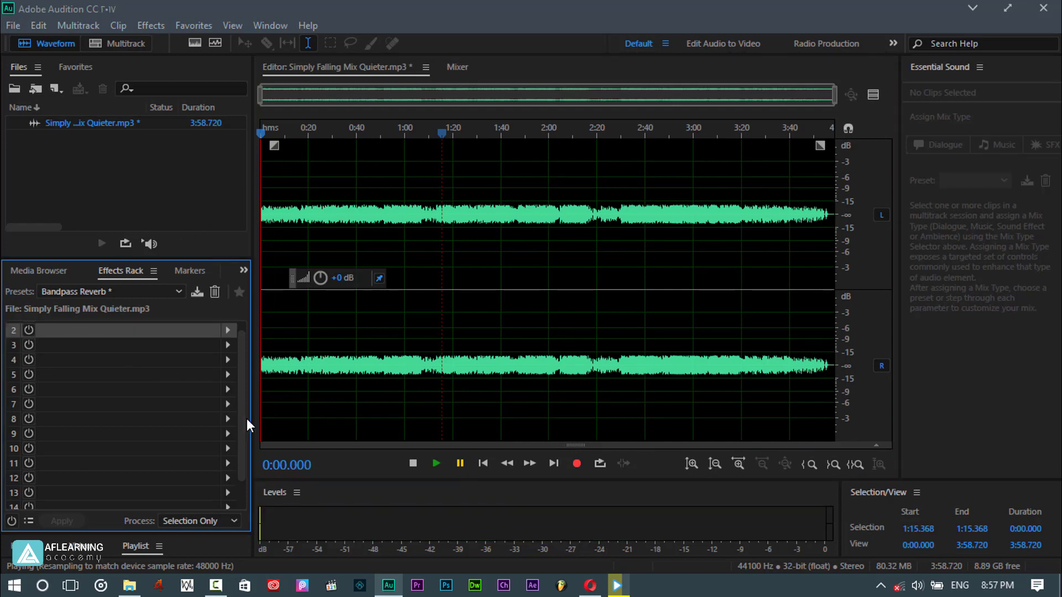
scroll(240, 391, "up", 1)
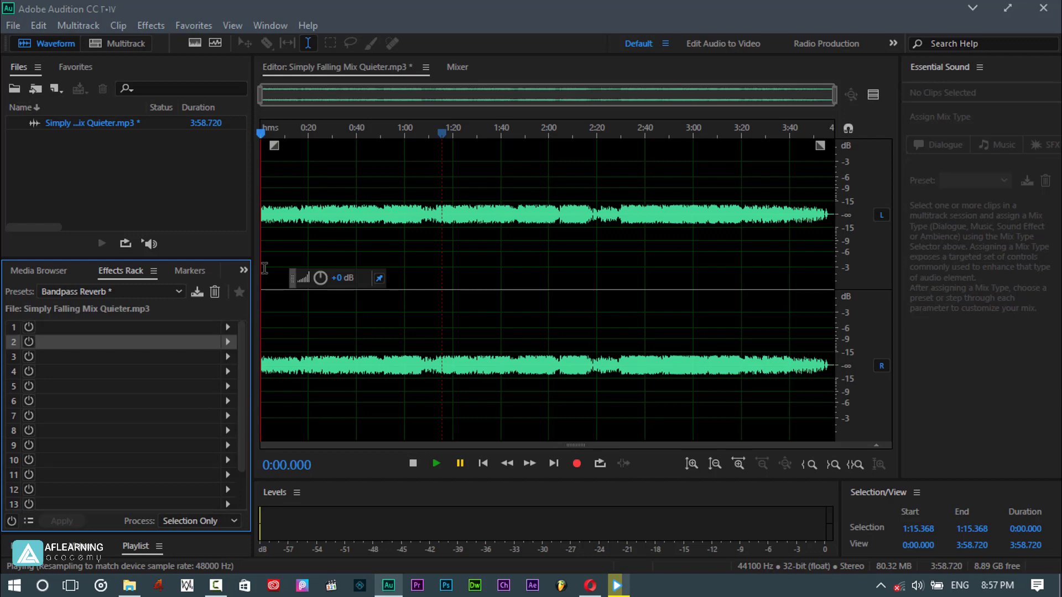
scroll(59, 409, "down", 1)
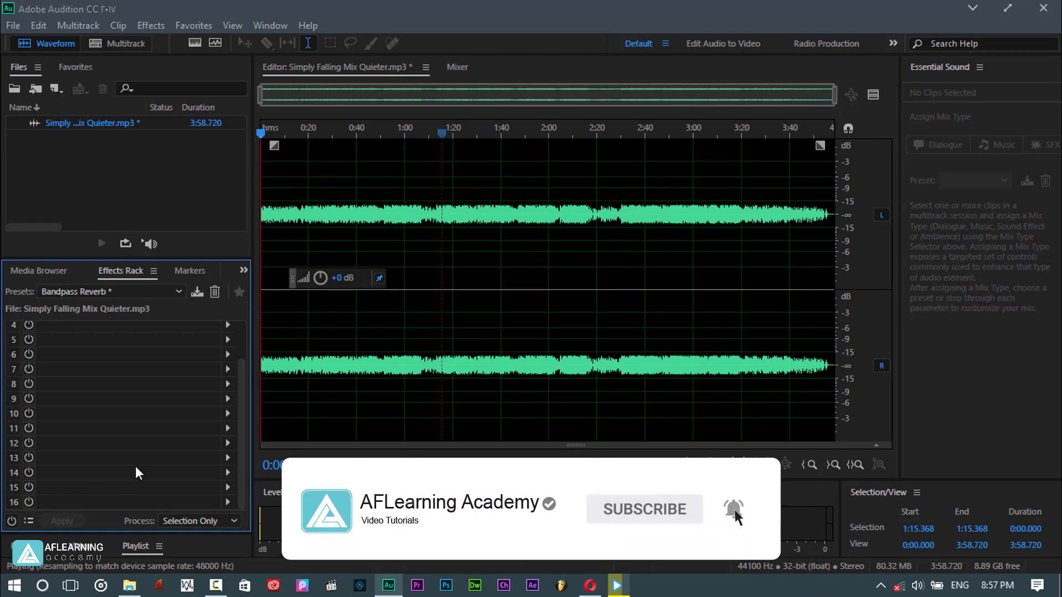
scroll(138, 453, "up", 3)
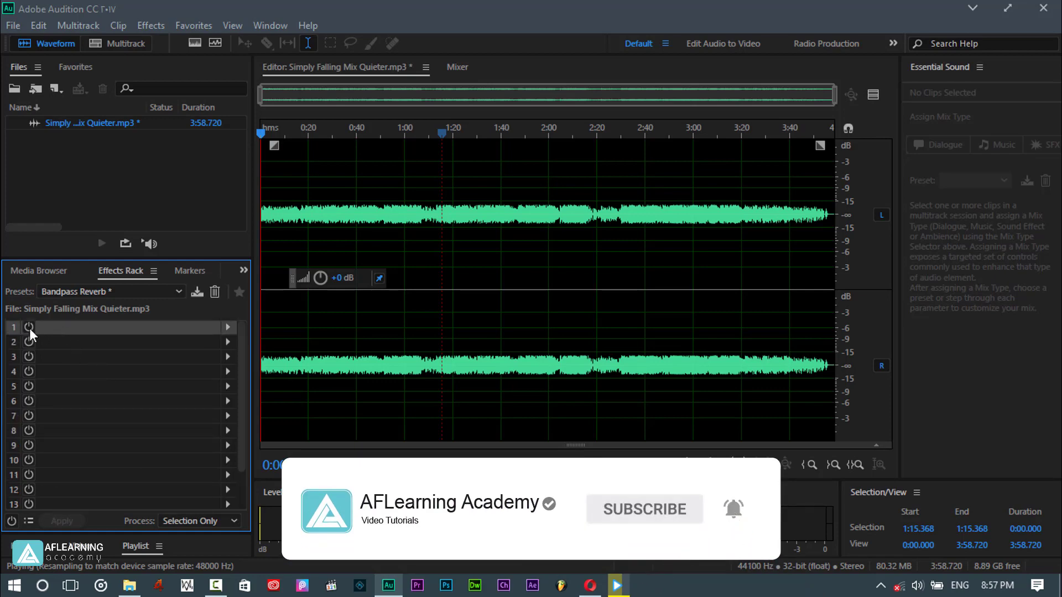
left_click(227, 329)
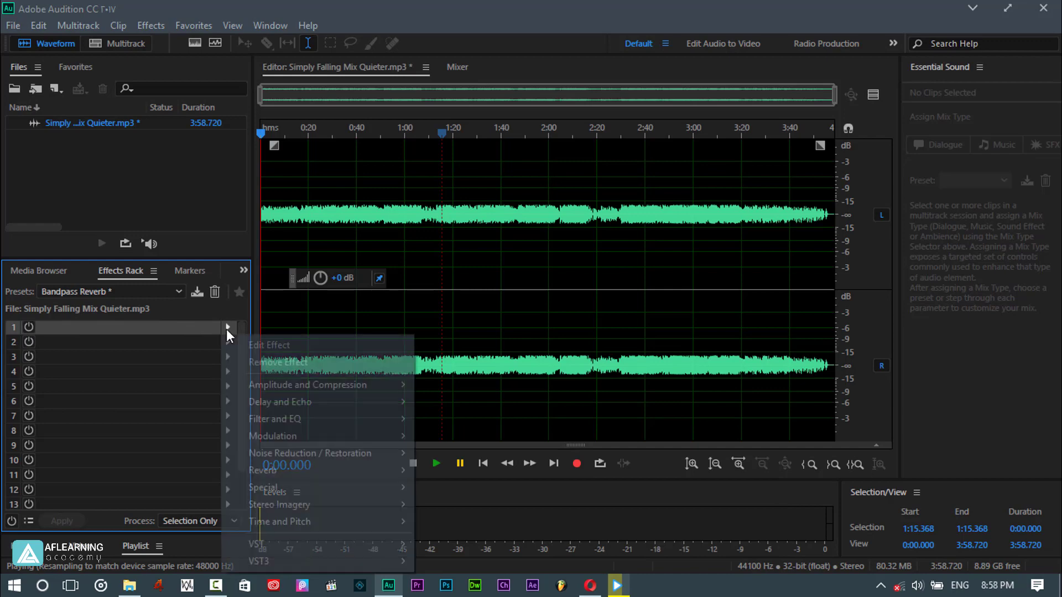
mouse_move(271, 383)
left_click(480, 384)
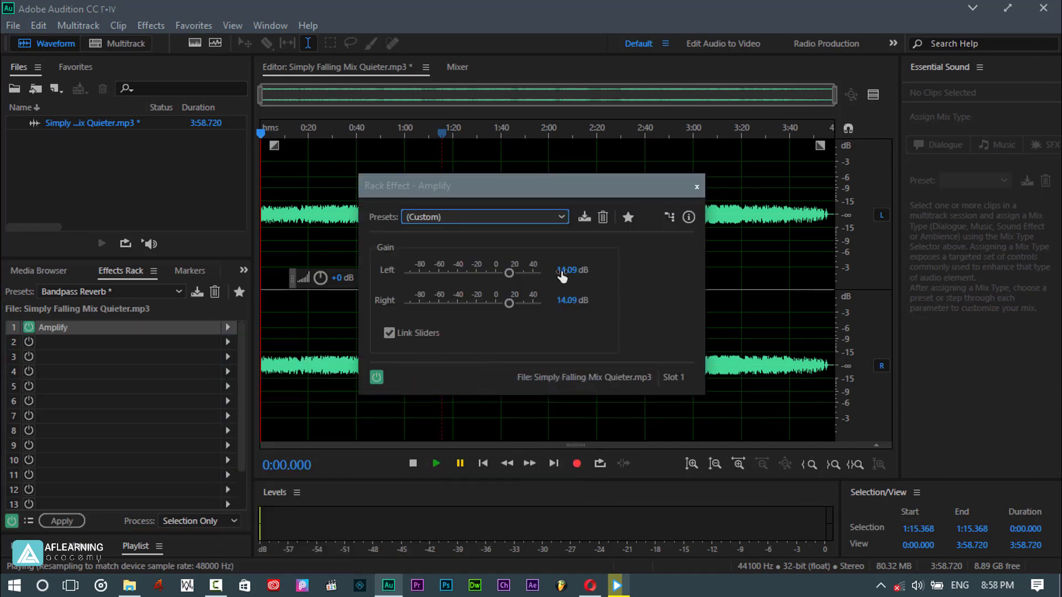
left_click(562, 270)
type("20")
key("Return")
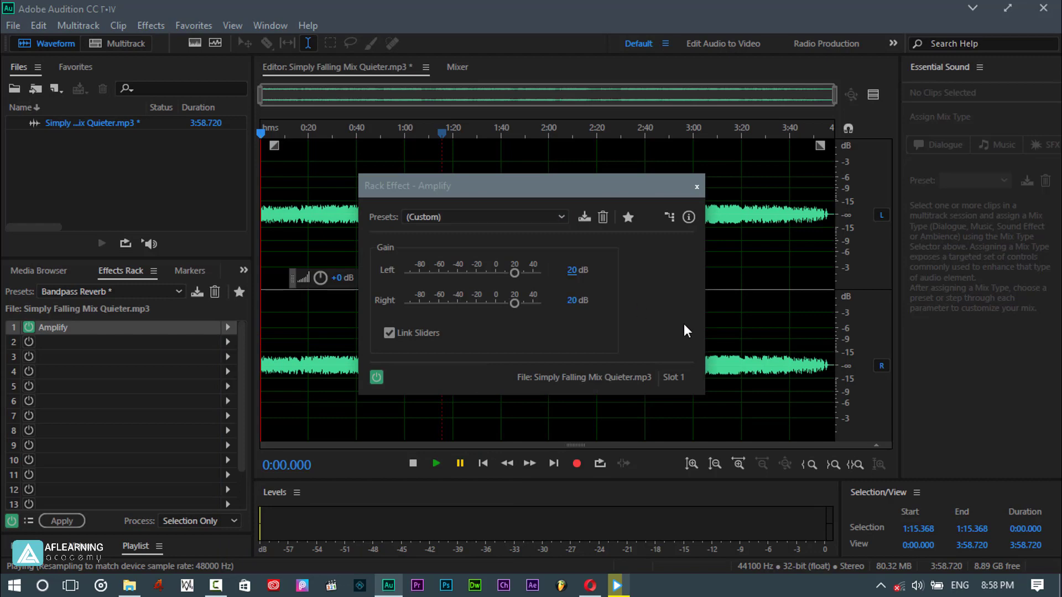
left_click(697, 187)
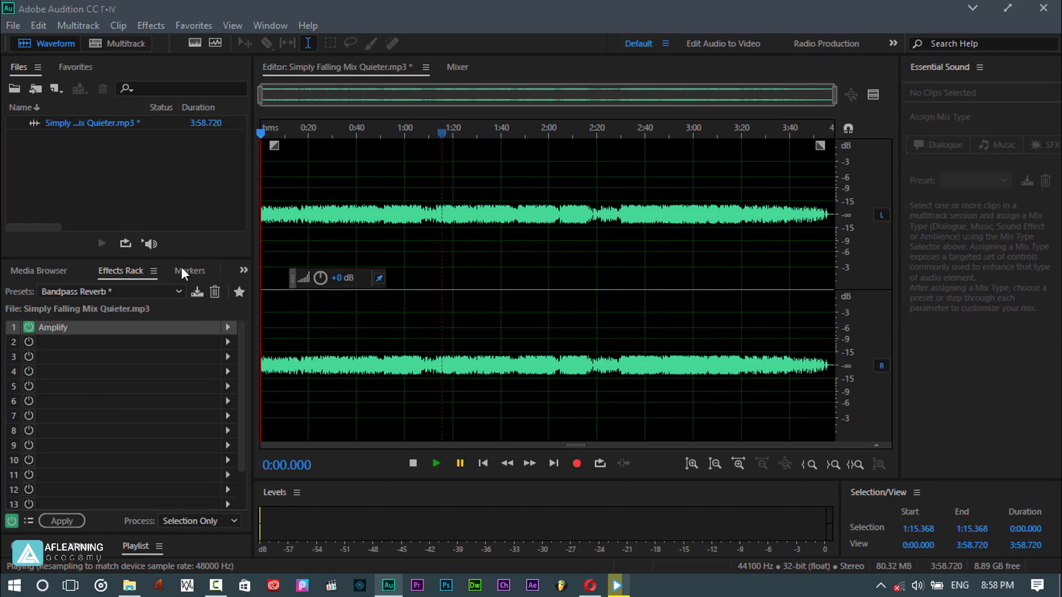
- Review the rack's Amplify settings and play the opening seconds of the track with the effect active
double_click(141, 327)
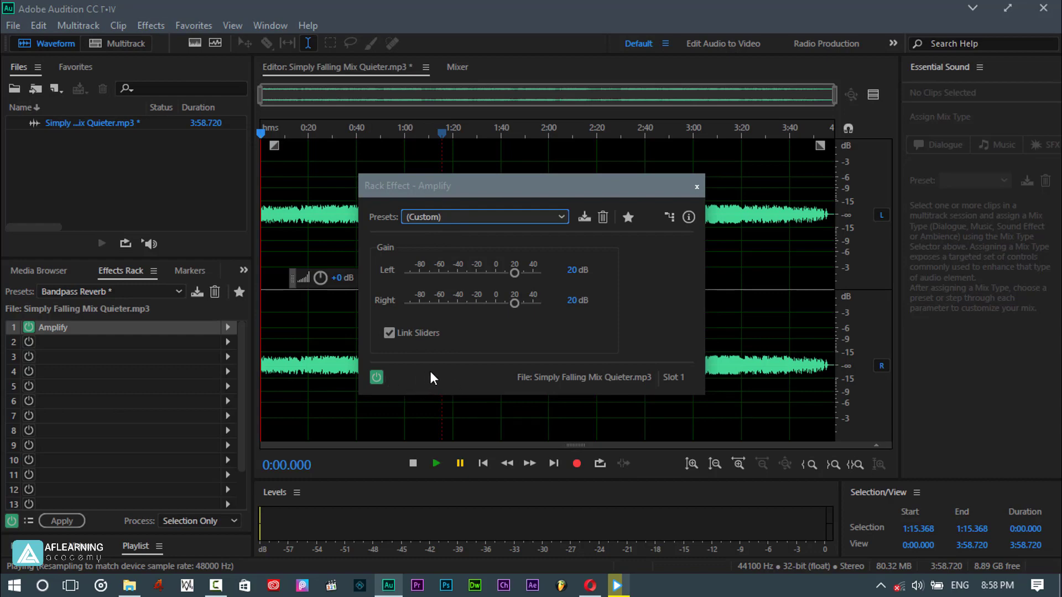
left_click(695, 188)
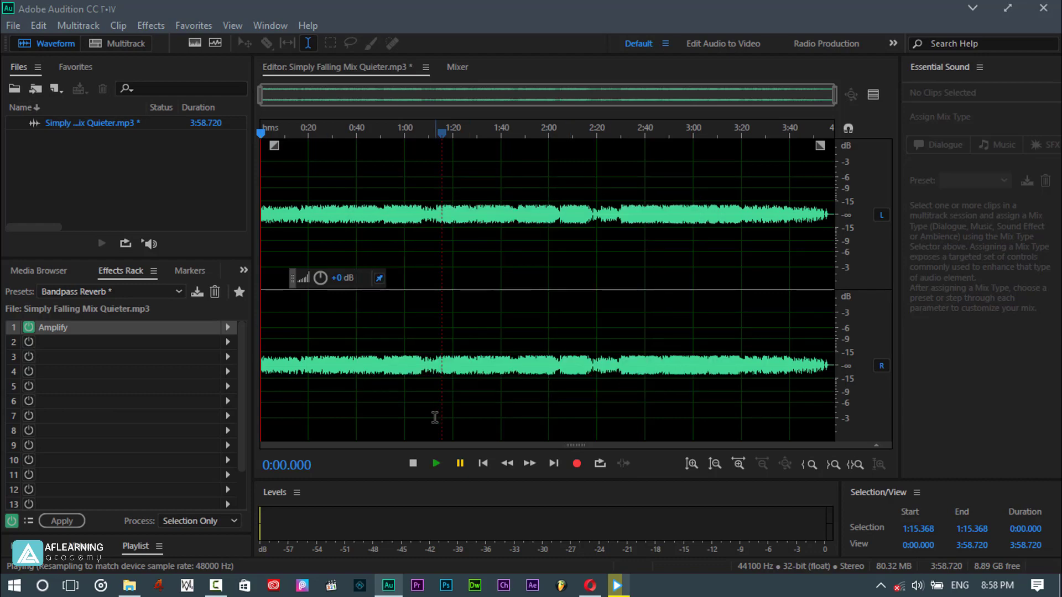
left_click(443, 466)
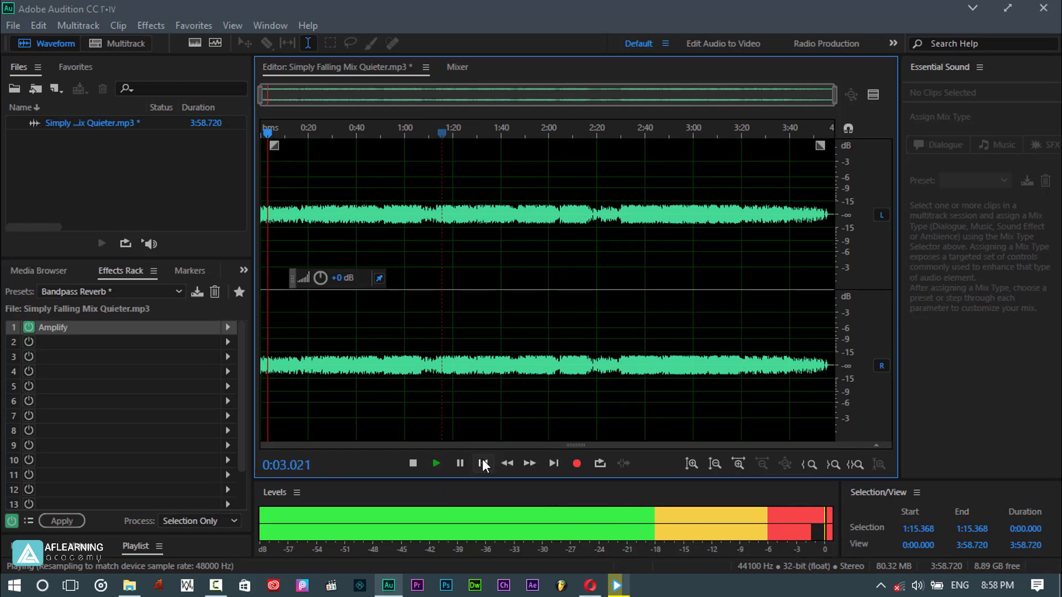
left_click(460, 463)
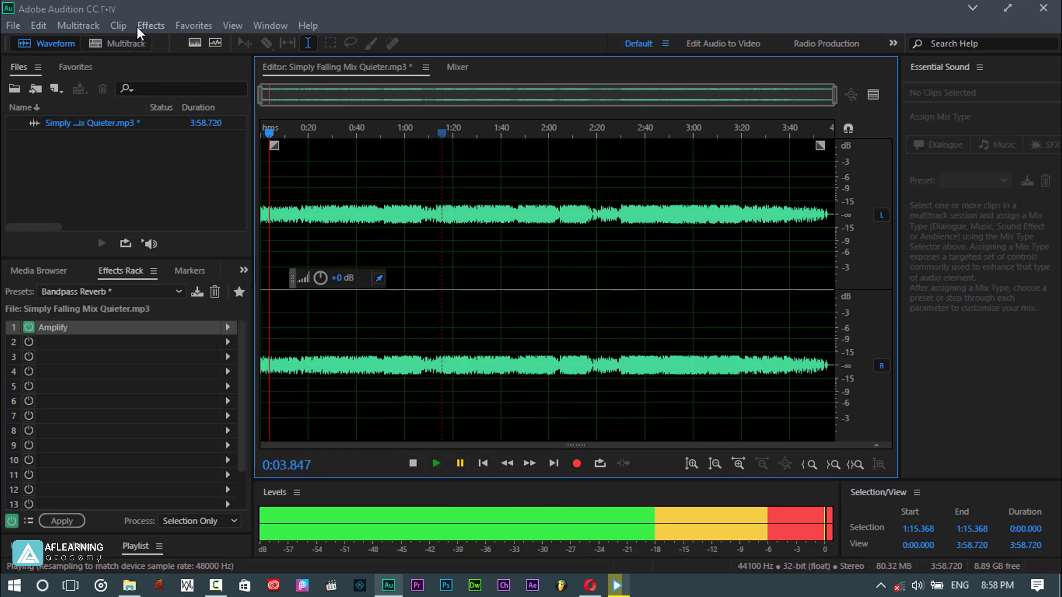
- Add a Hard Limiter effect to the second Effects Rack slot, keeping its current settings
left_click(57, 339)
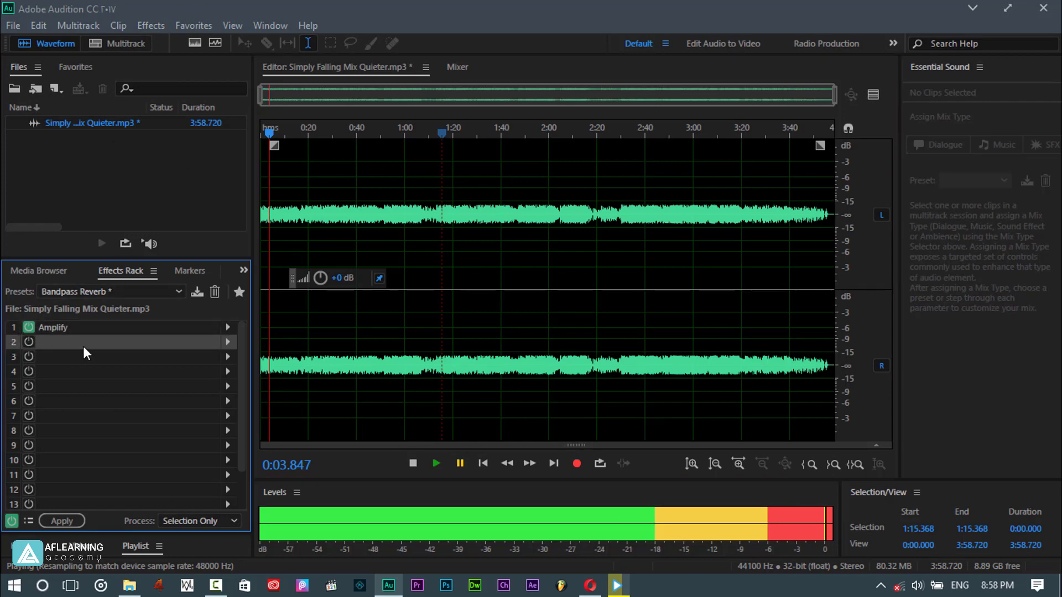
left_click(82, 328)
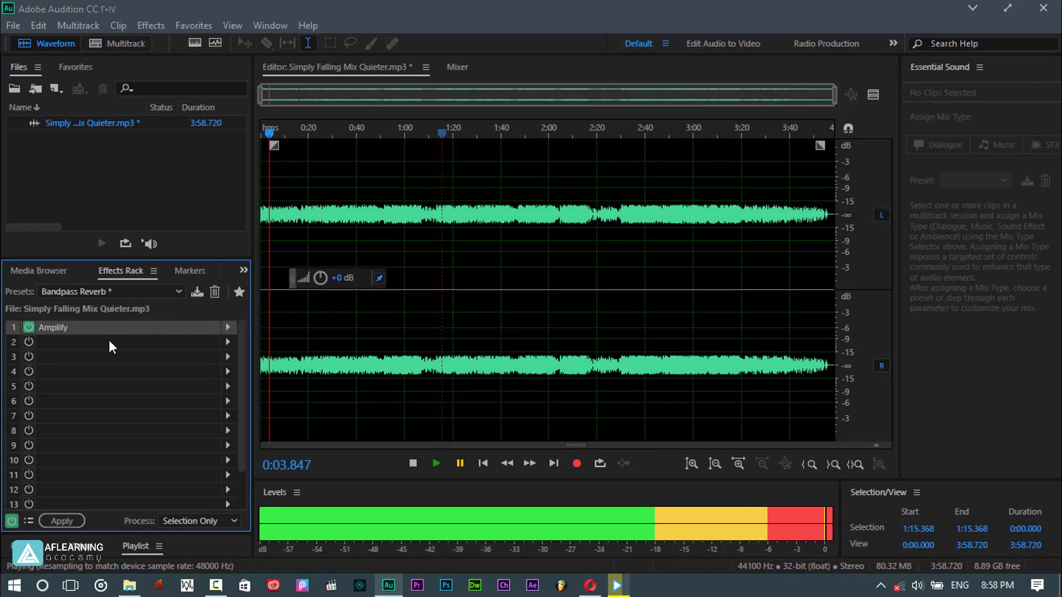
left_click(65, 341)
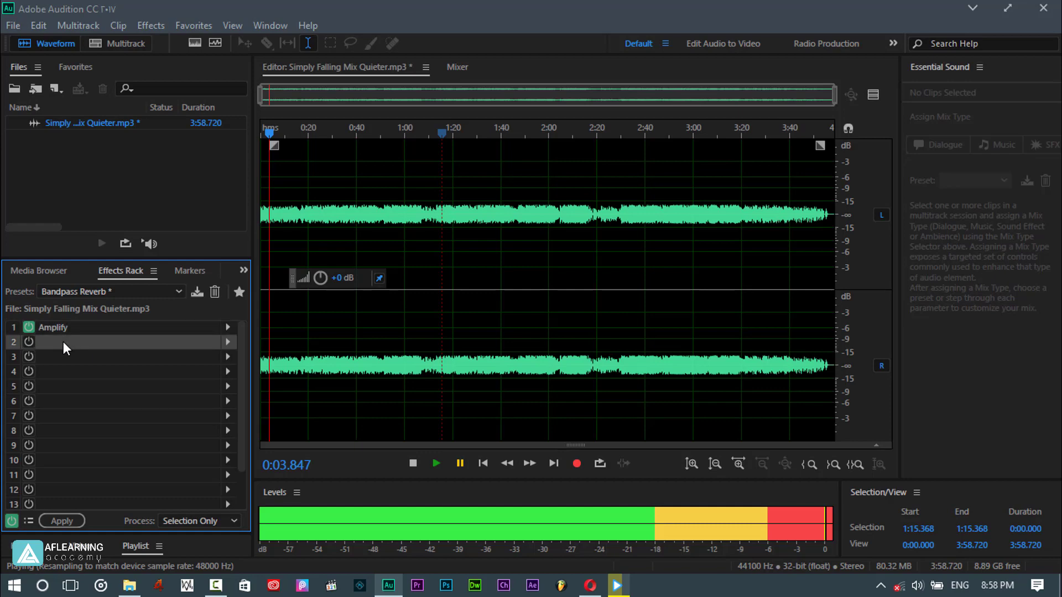
left_click(226, 344)
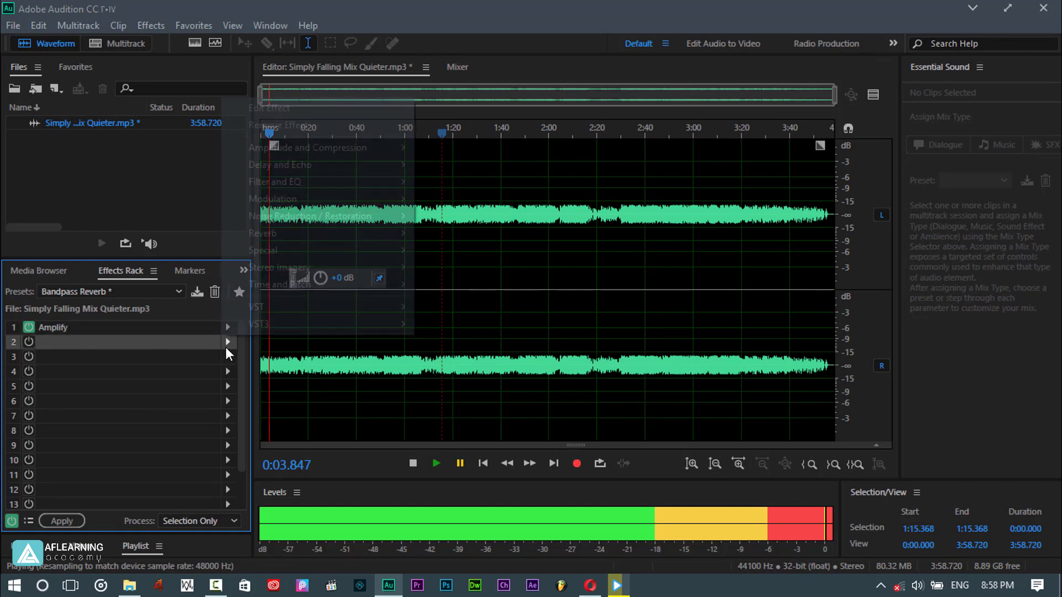
mouse_move(245, 147)
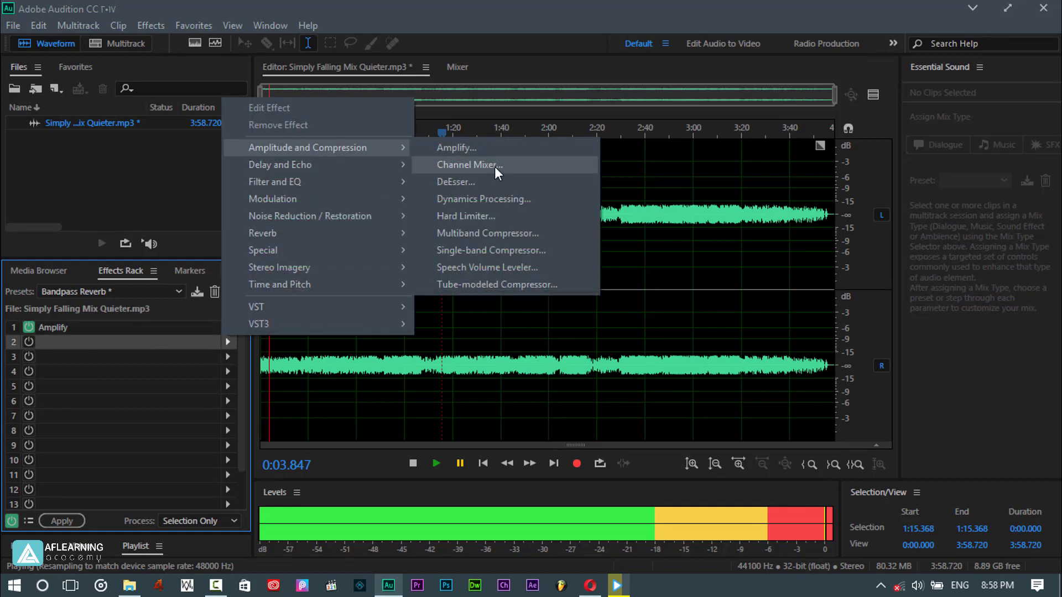
left_click(458, 220)
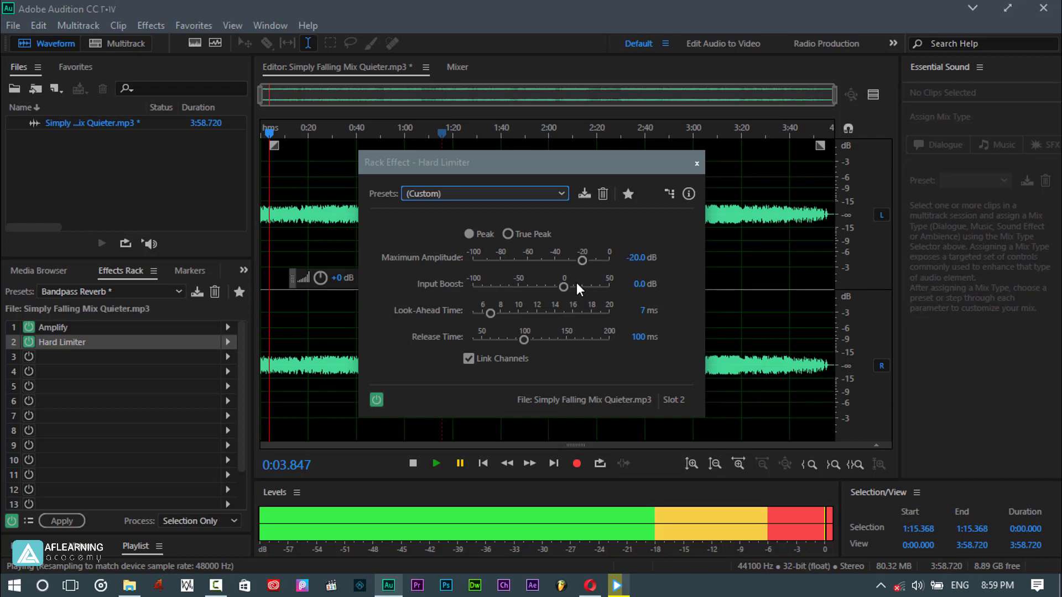
left_click(698, 164)
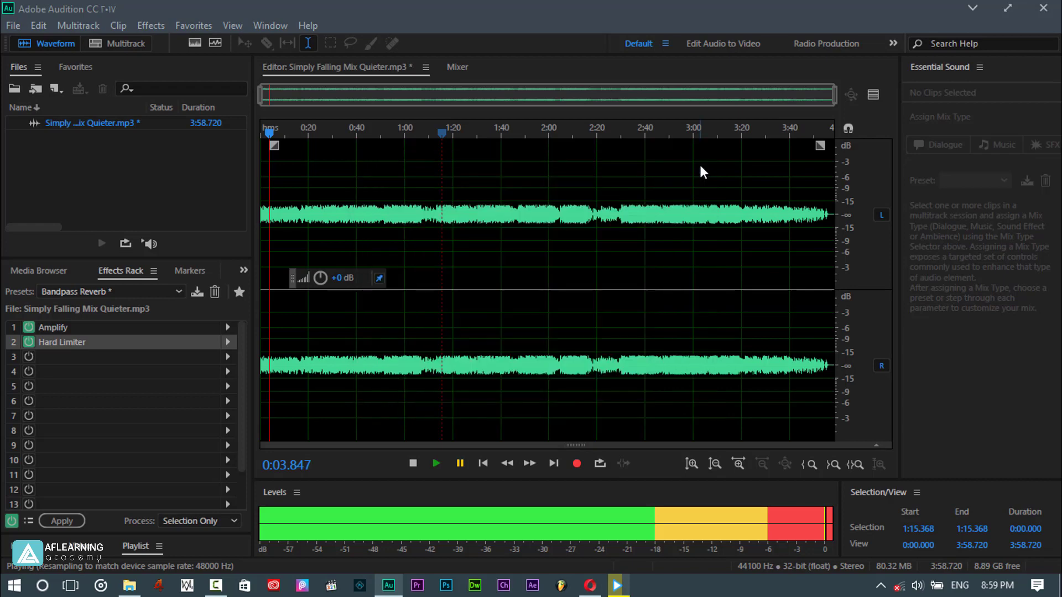
- Add a Studio Reverb effect with the Great Hall preset to the third Effects Rack slot
left_click(115, 358)
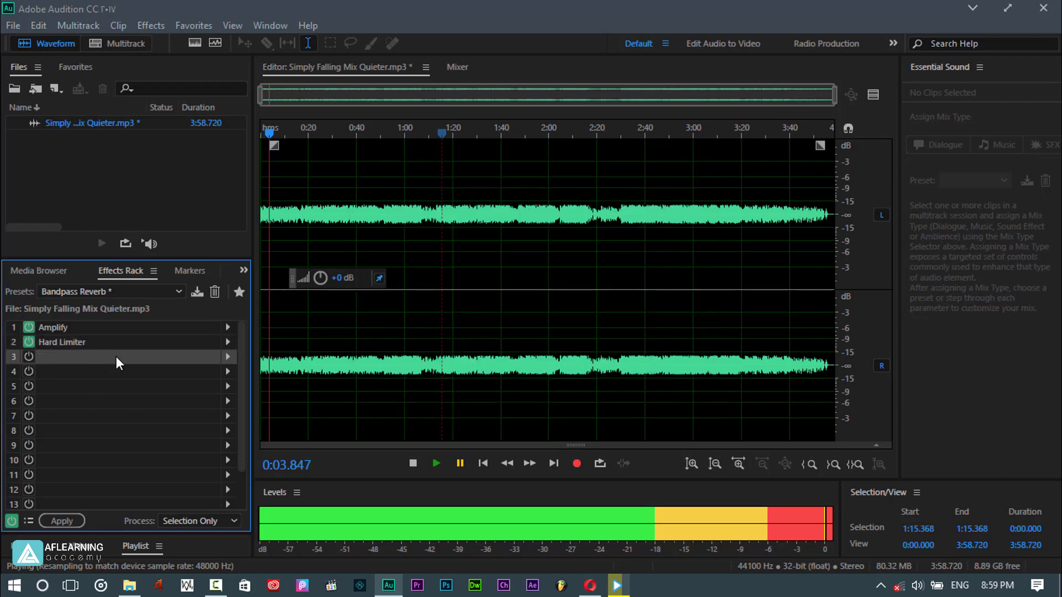
left_click(228, 356)
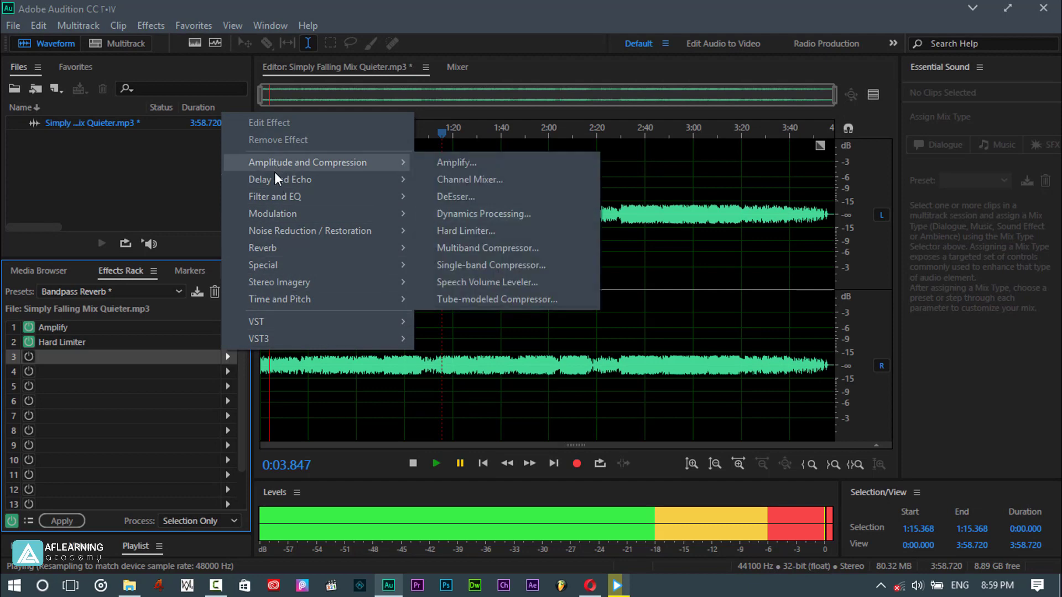
mouse_move(274, 245)
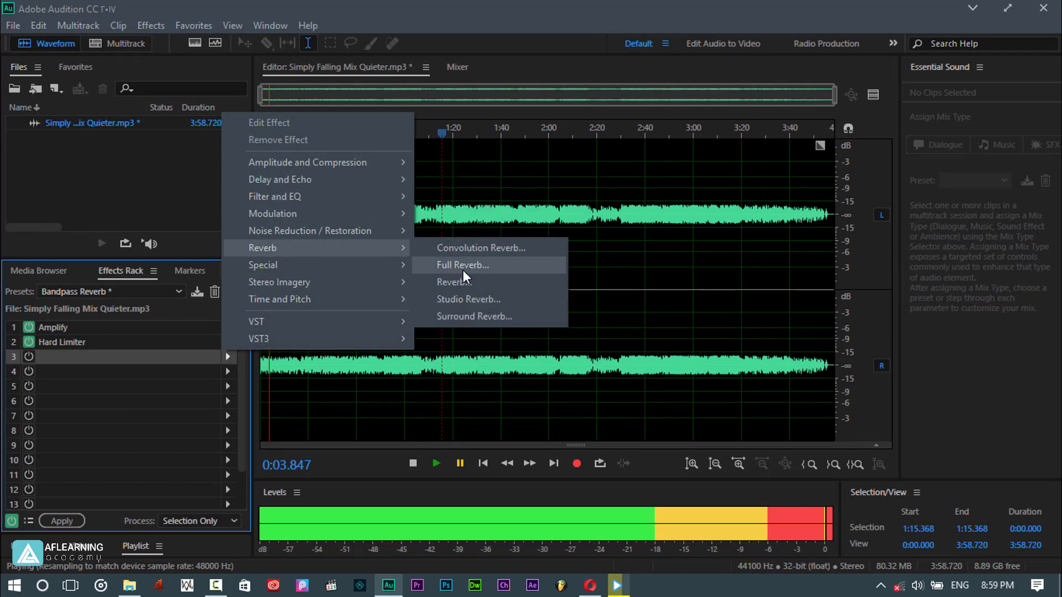
left_click(463, 299)
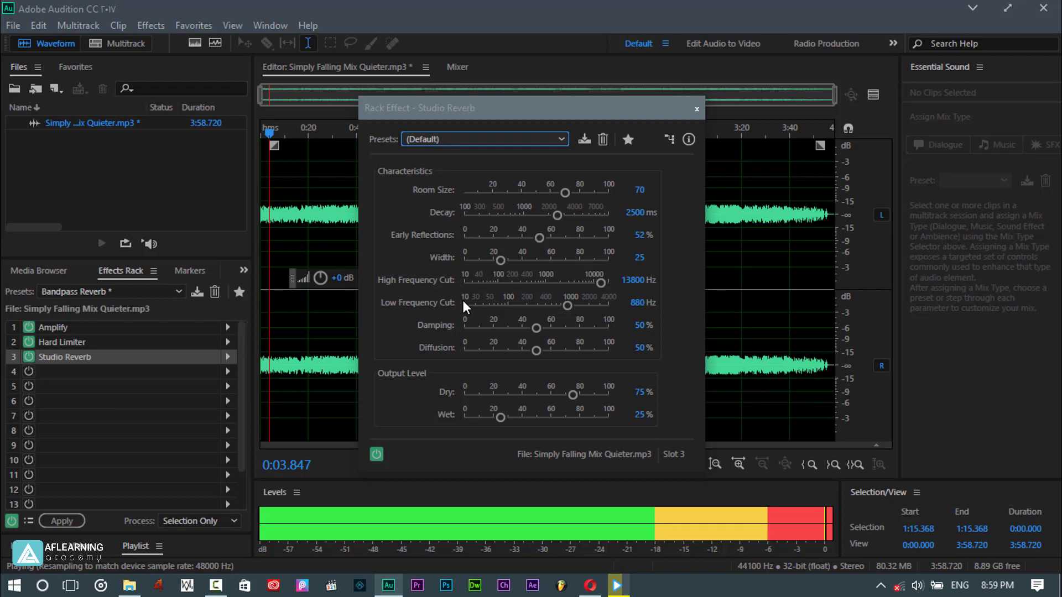
left_click(490, 135)
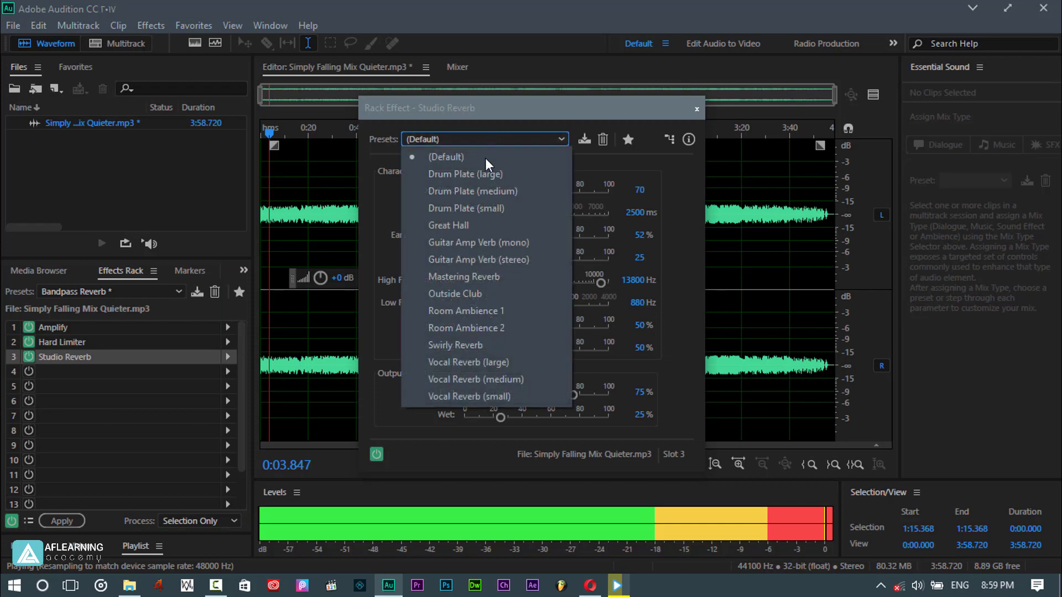
left_click(443, 227)
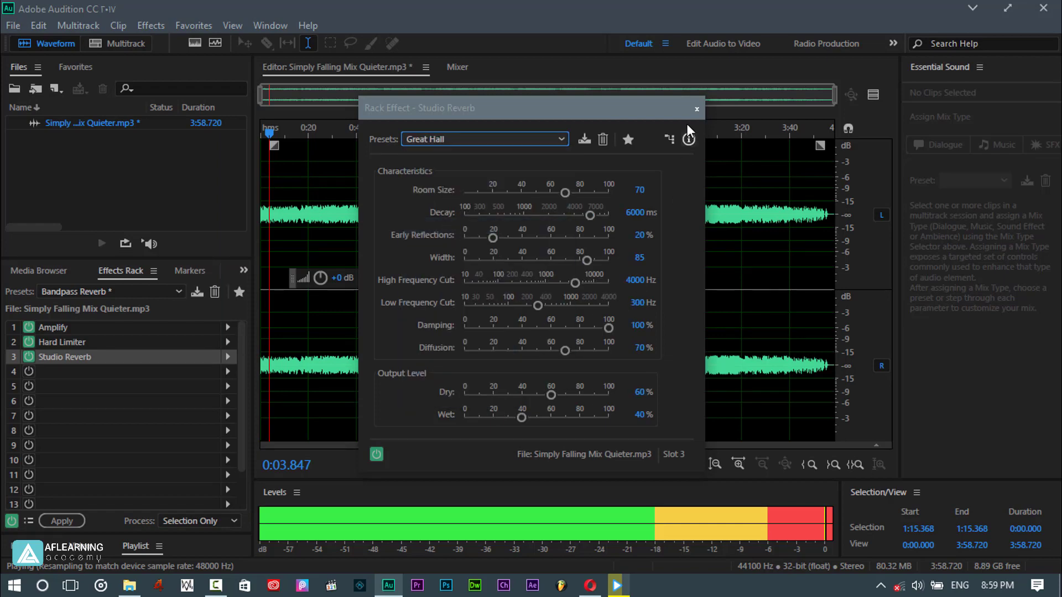
left_click(696, 109)
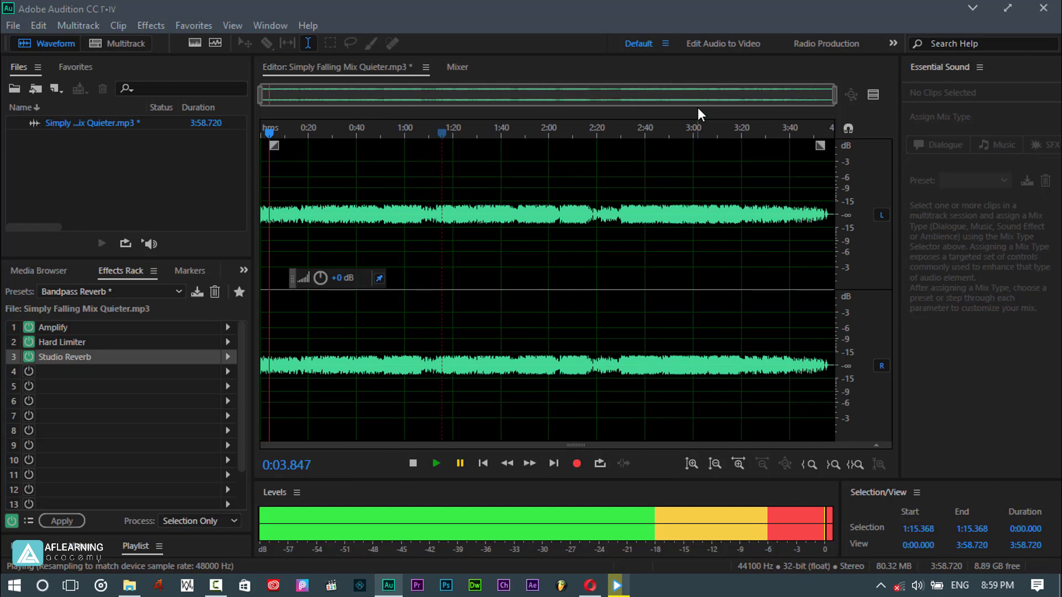
- Switch off Amplify, Hard Limiter and Studio Reverb in the rack and play a short passage of the unprocessed track
left_click(159, 369)
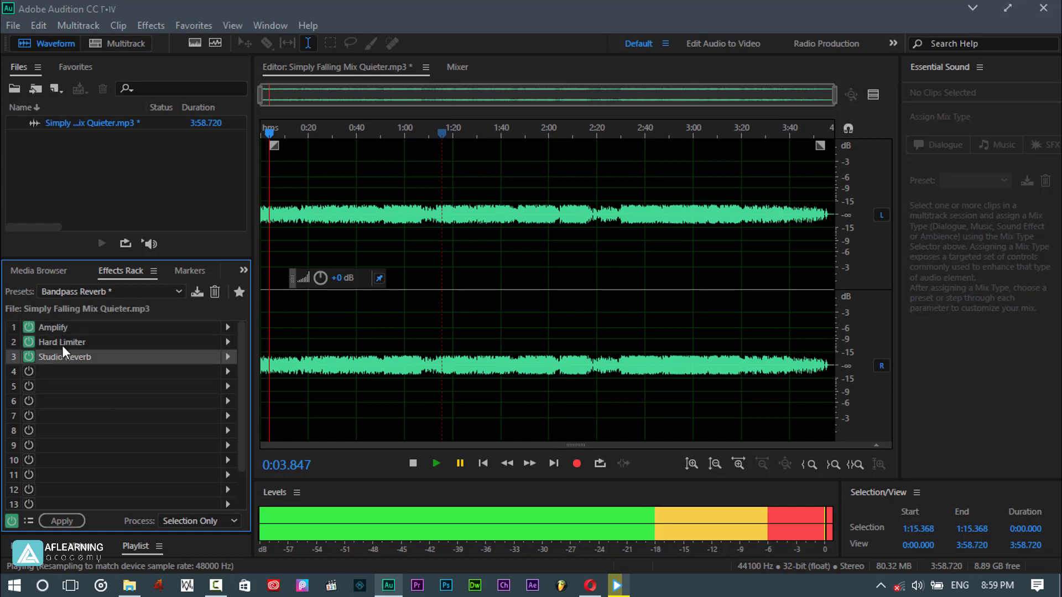
left_click(65, 329)
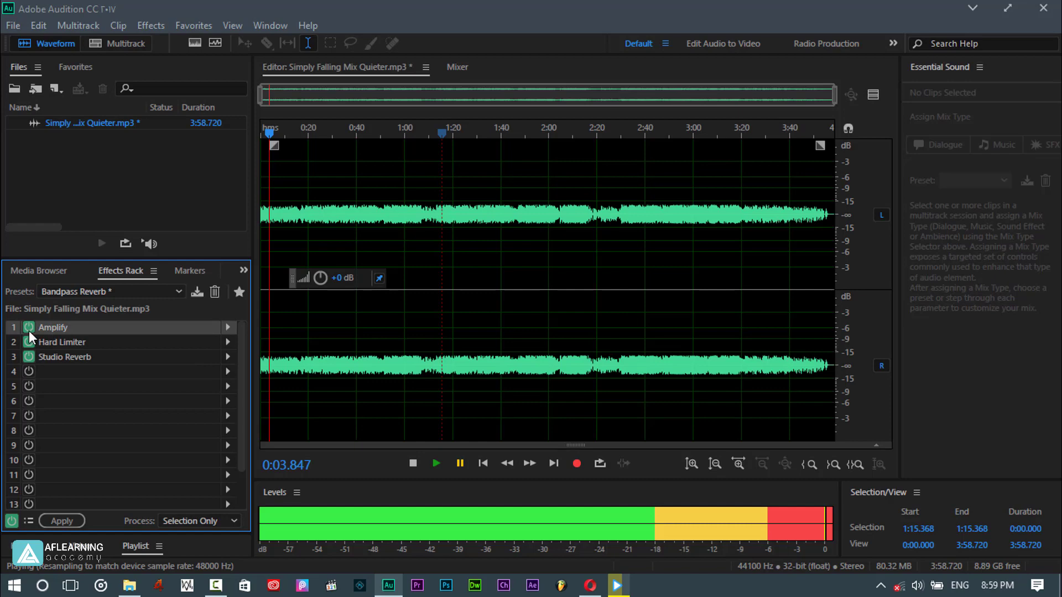
left_click(29, 328)
left_click(29, 357)
left_click(29, 342)
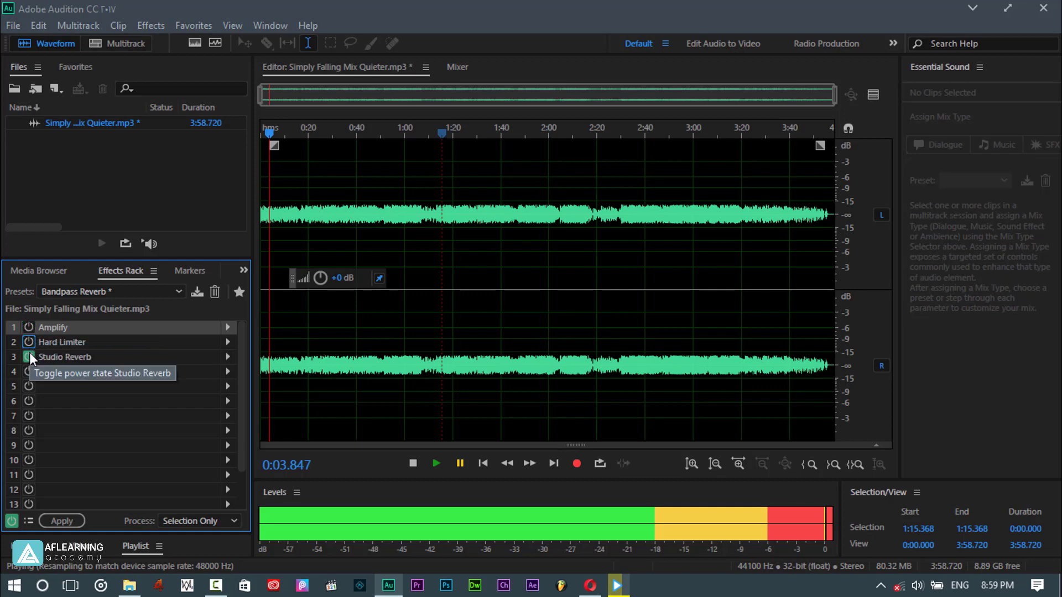
left_click(63, 340)
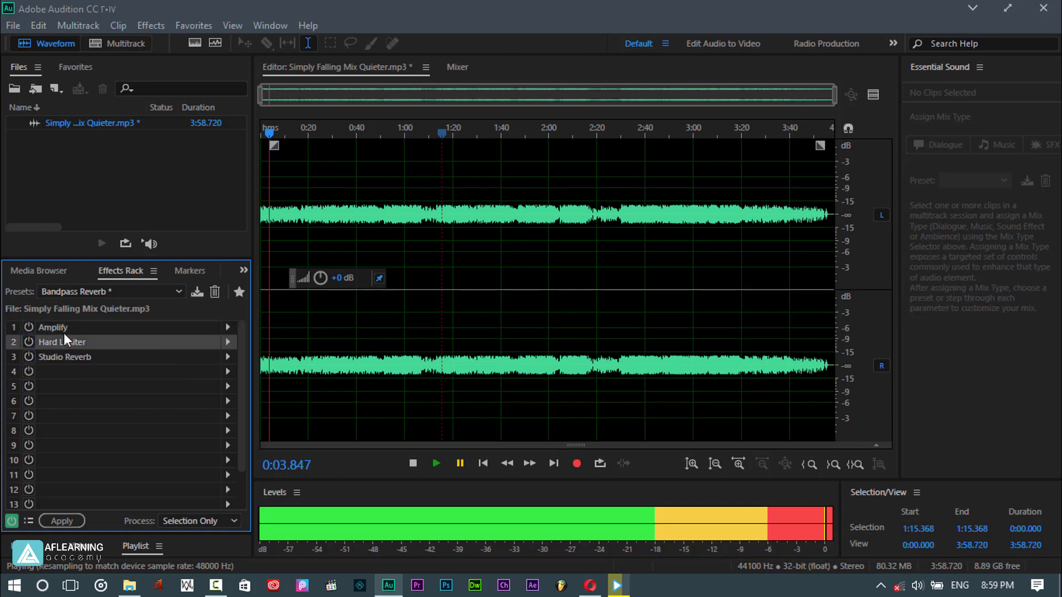
left_click(434, 464)
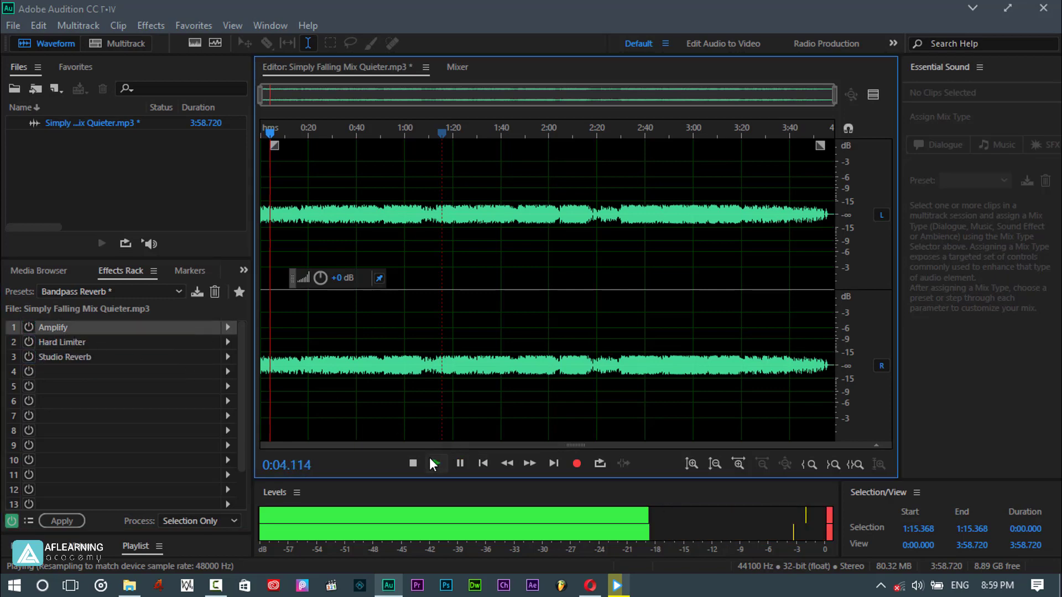
left_click(460, 463)
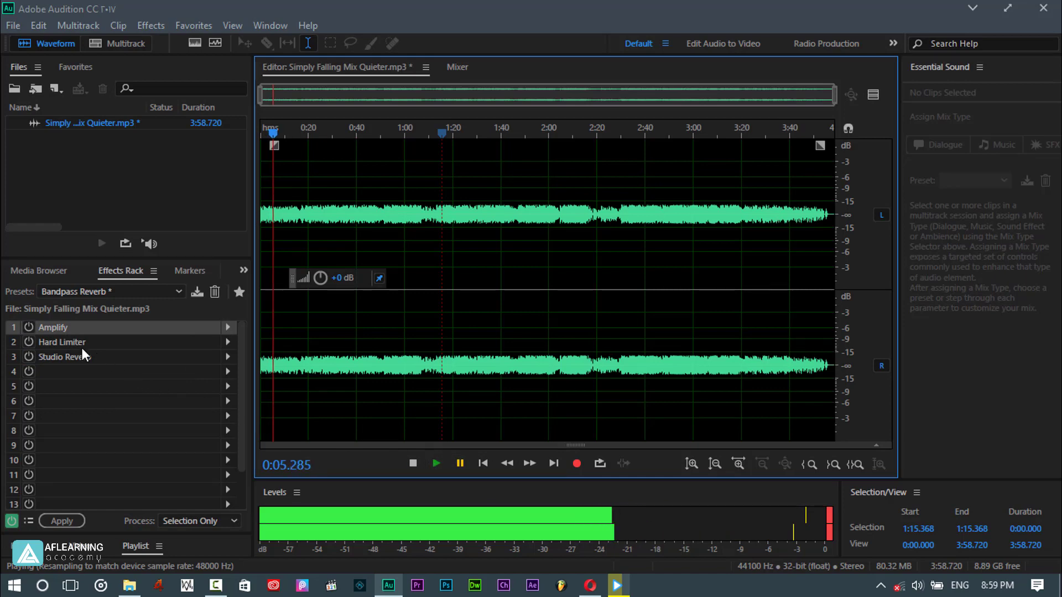
- Switch on Amplify in the Effects Rack and play a short passage with only that effect active
left_click(29, 327)
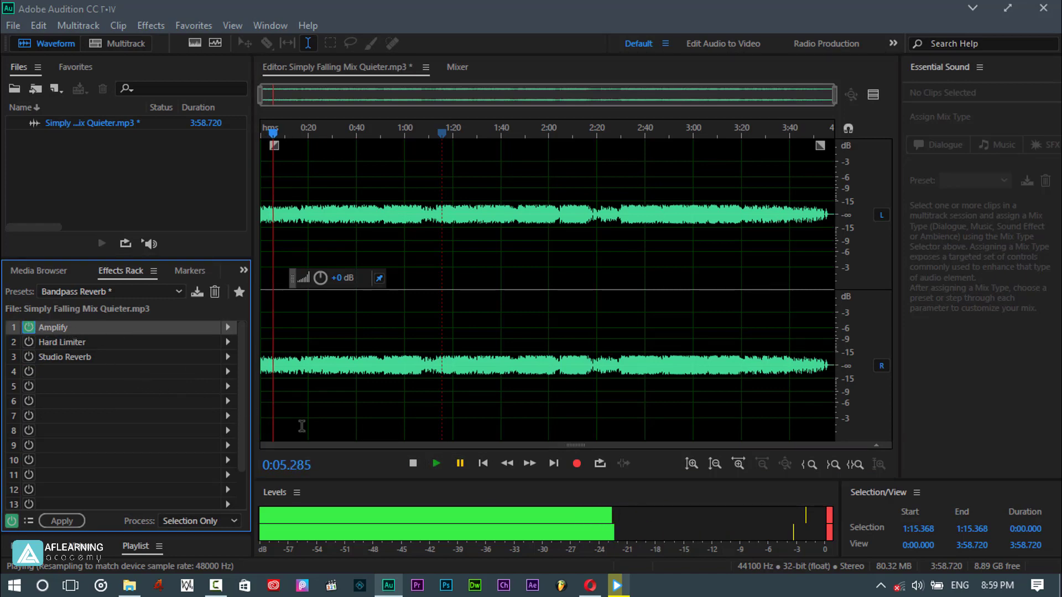
left_click(436, 463)
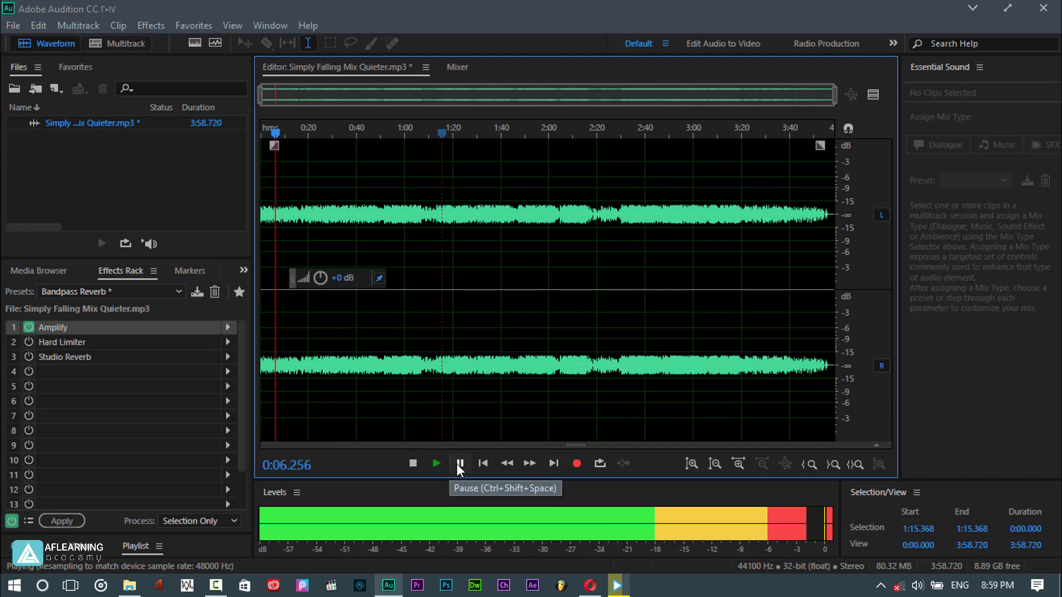
left_click(460, 464)
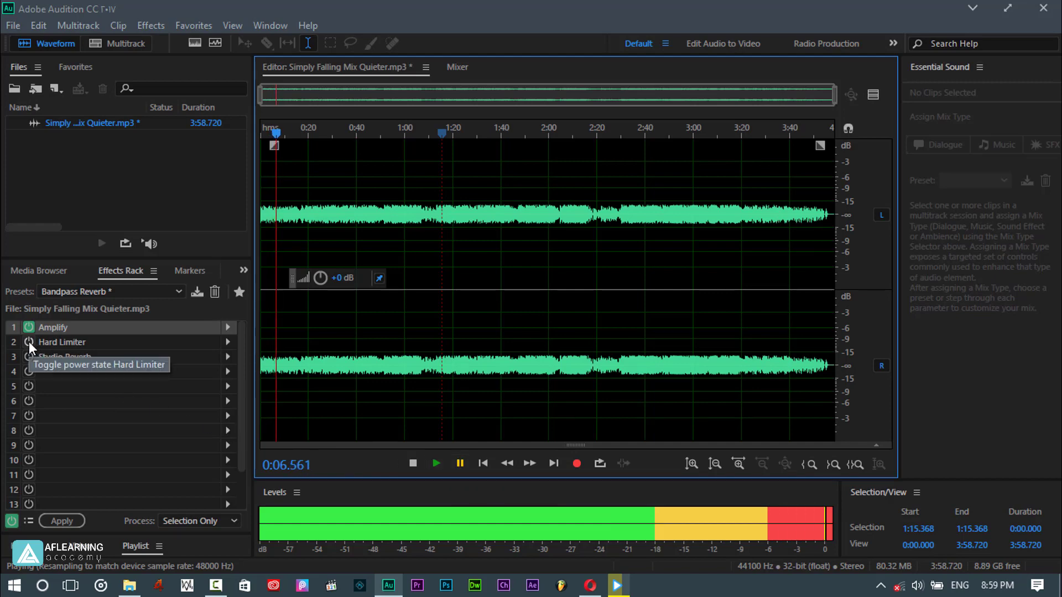
- Switch on Hard Limiter and play the track, turning the limiter off and back on during playback to compare
left_click(29, 341)
left_click(435, 464)
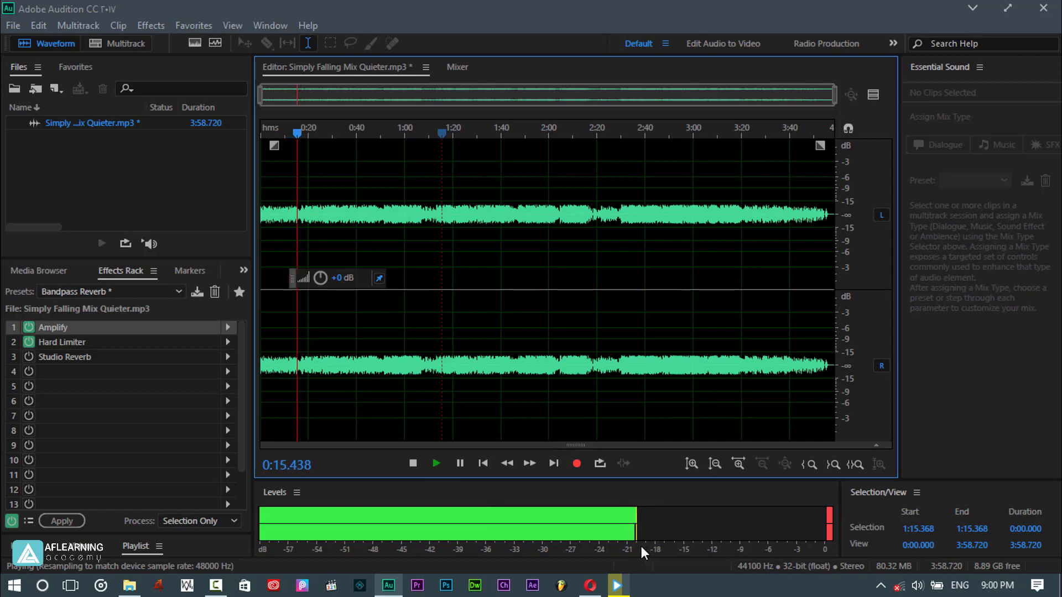
left_click(52, 341)
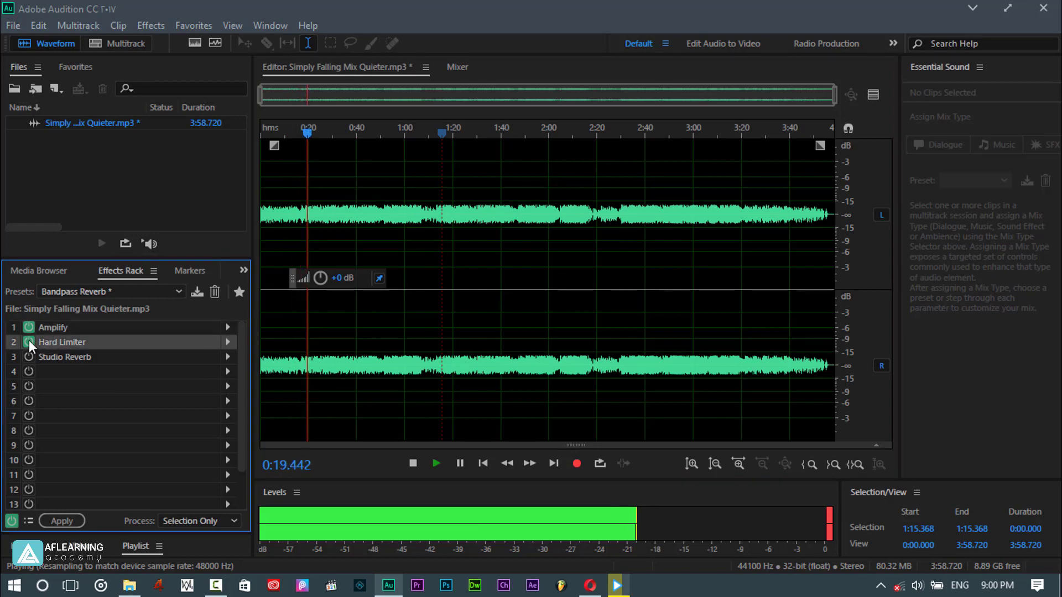
left_click(29, 341)
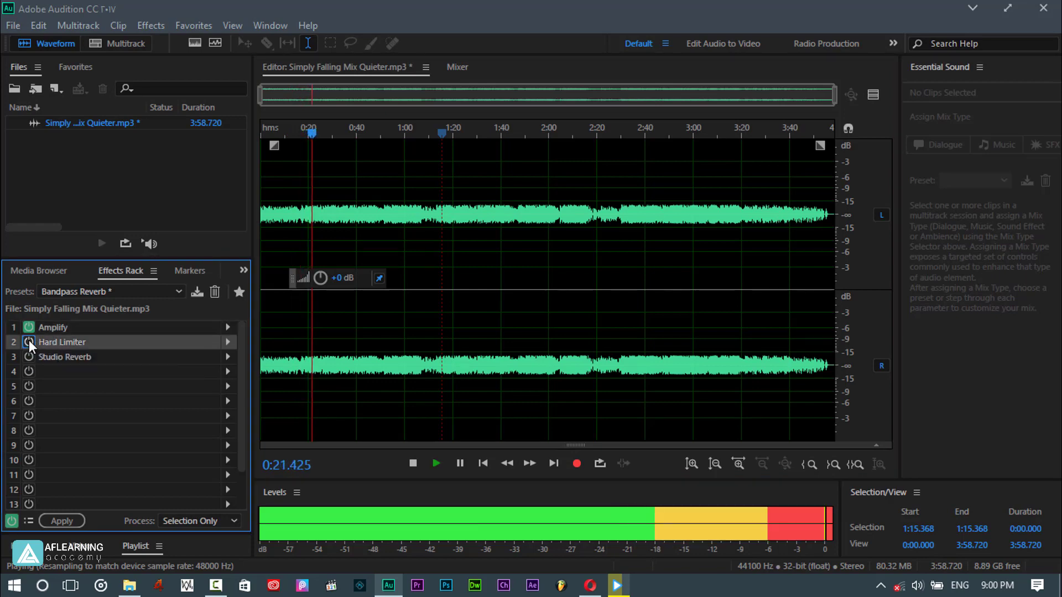
left_click(29, 341)
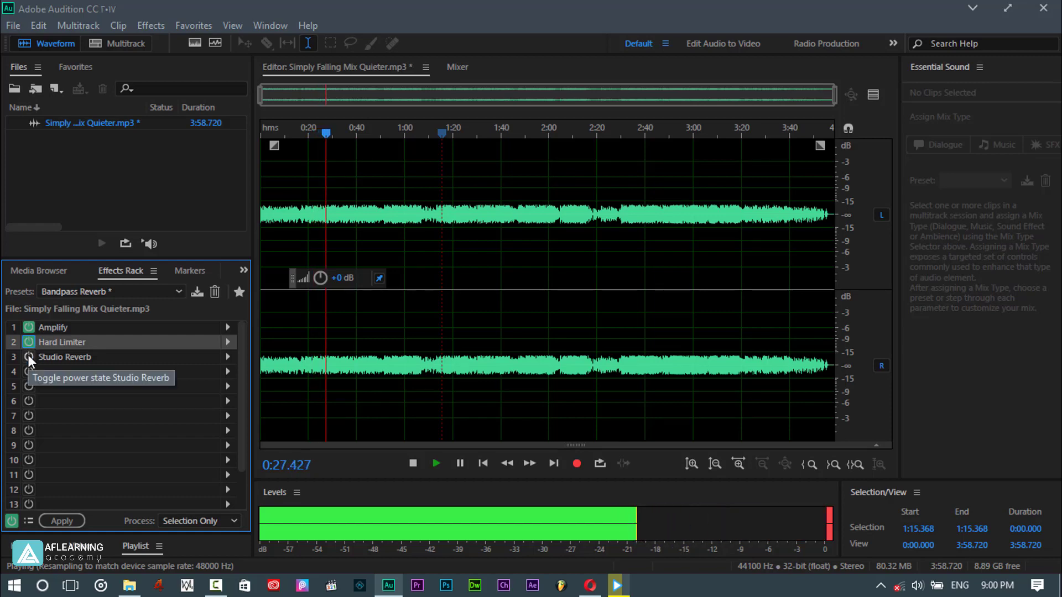
- Switch on Studio Reverb, listen to the track with all three rack effects active, and pause playback
left_click(28, 356)
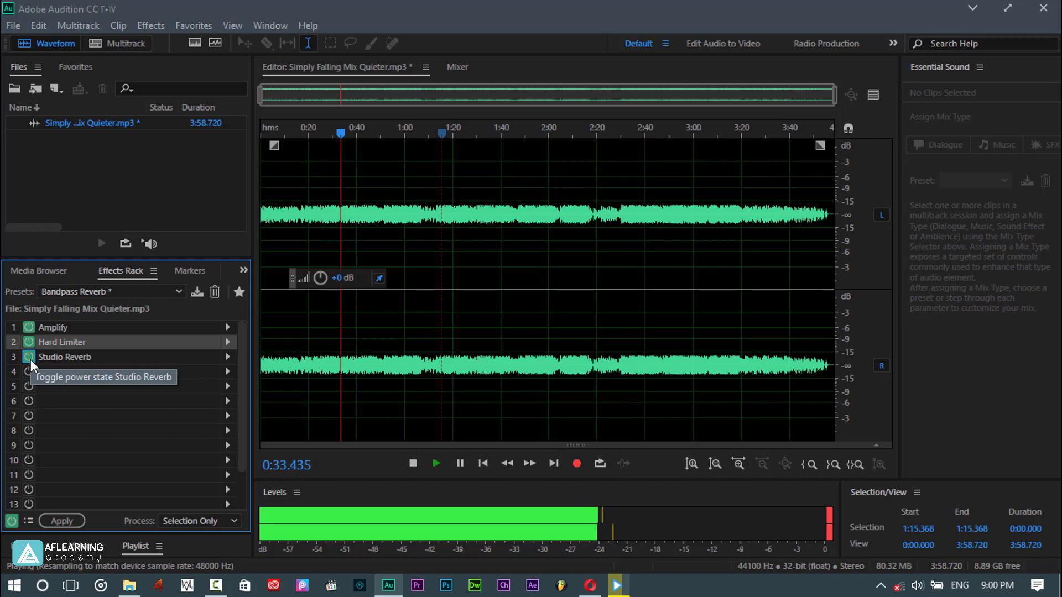
left_click(457, 464)
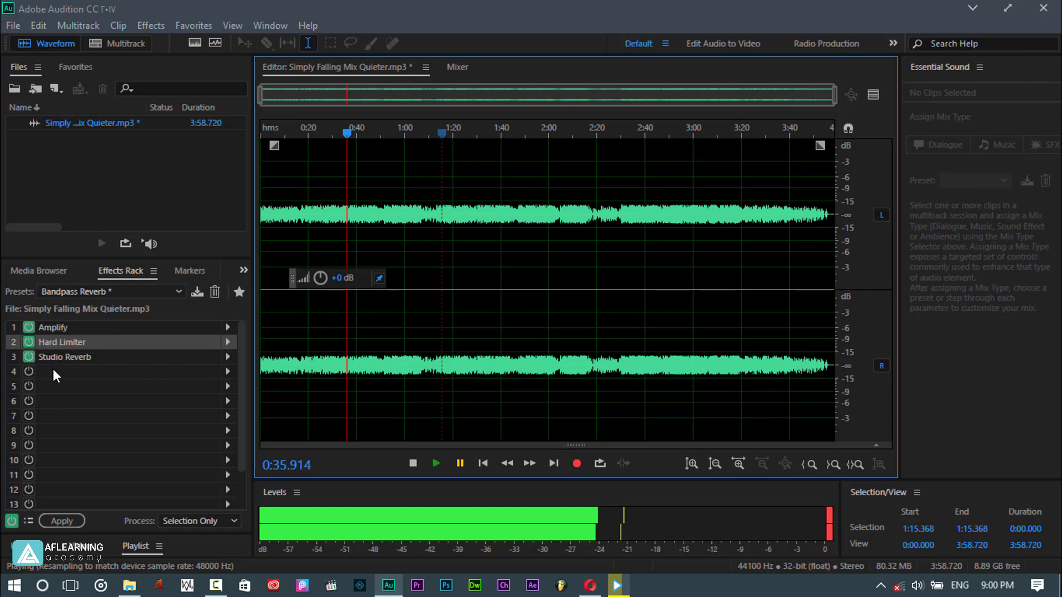
left_click(58, 326)
left_click(67, 343)
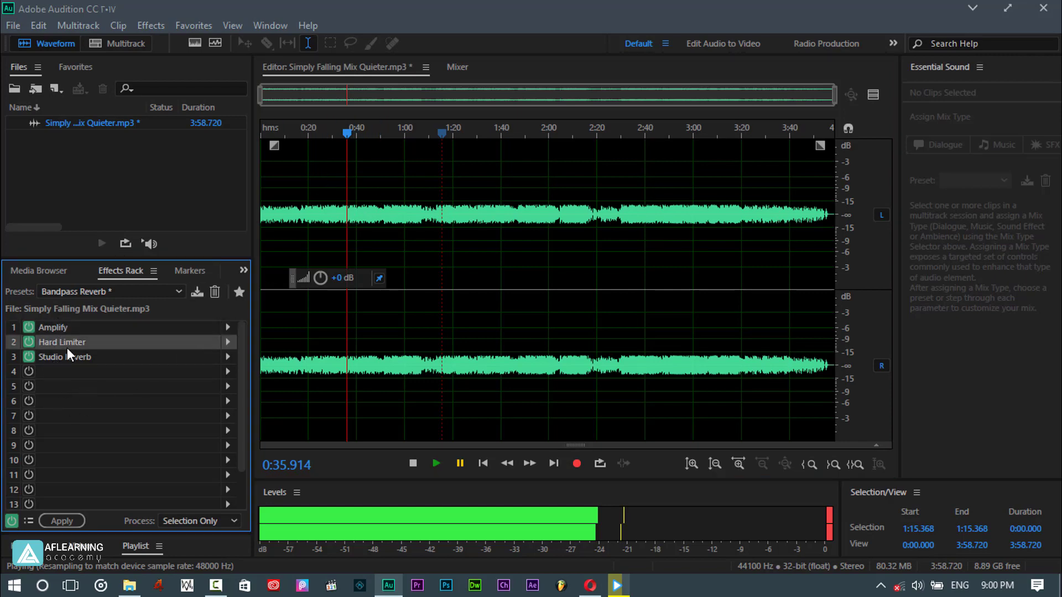
left_click(67, 359)
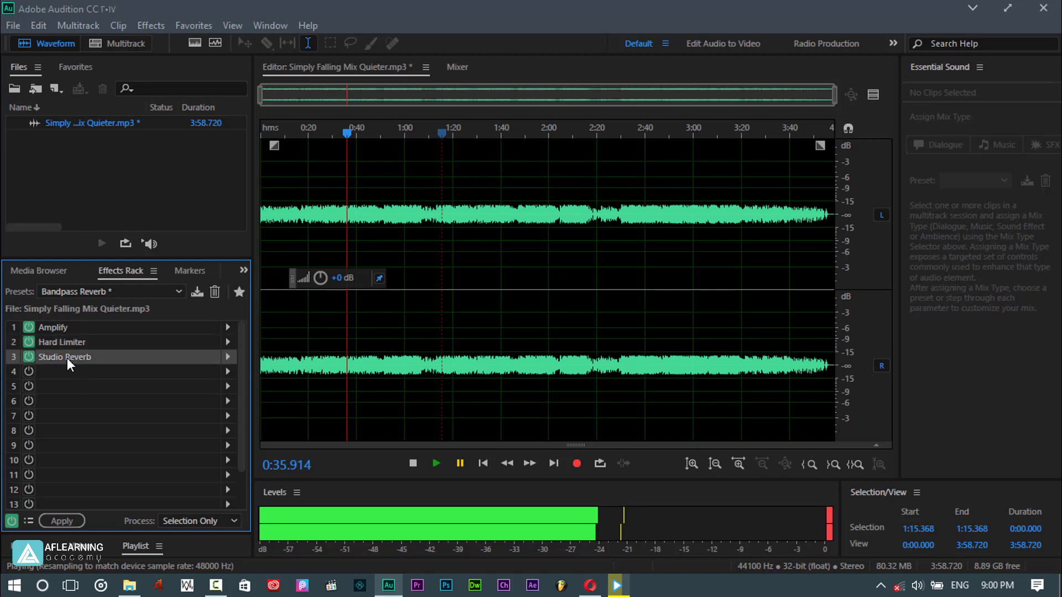
- Remove Amplify from the first Effects Rack slot and play a short passage without it
left_click(44, 328)
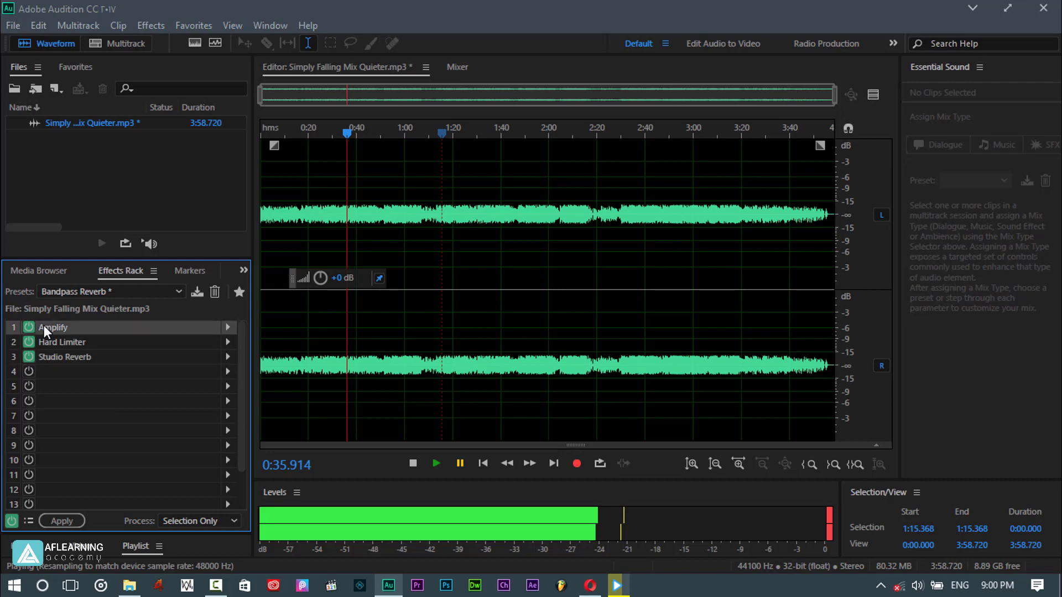
right_click(44, 327)
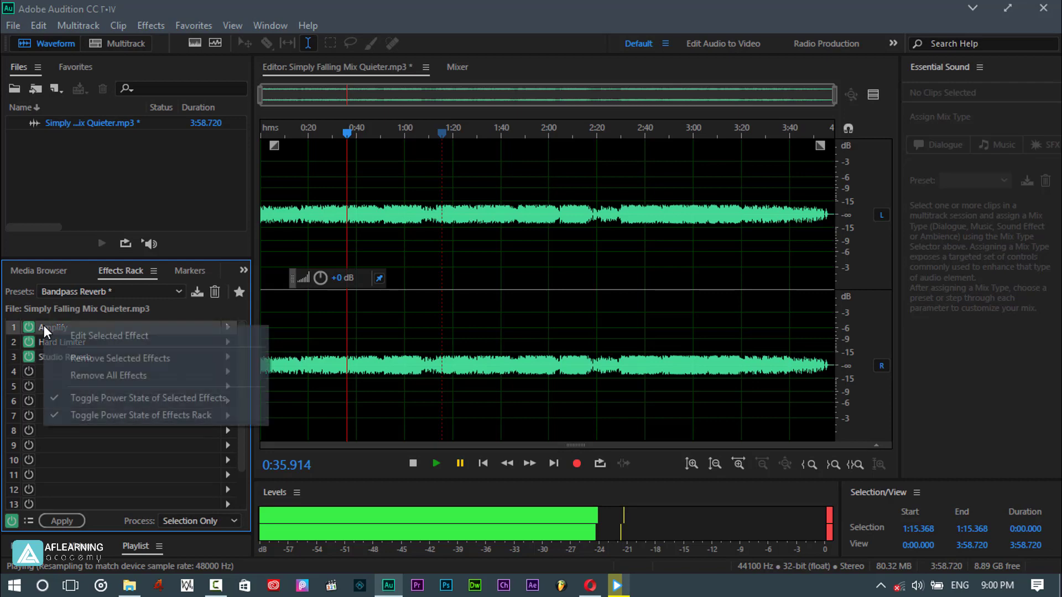
left_click(85, 360)
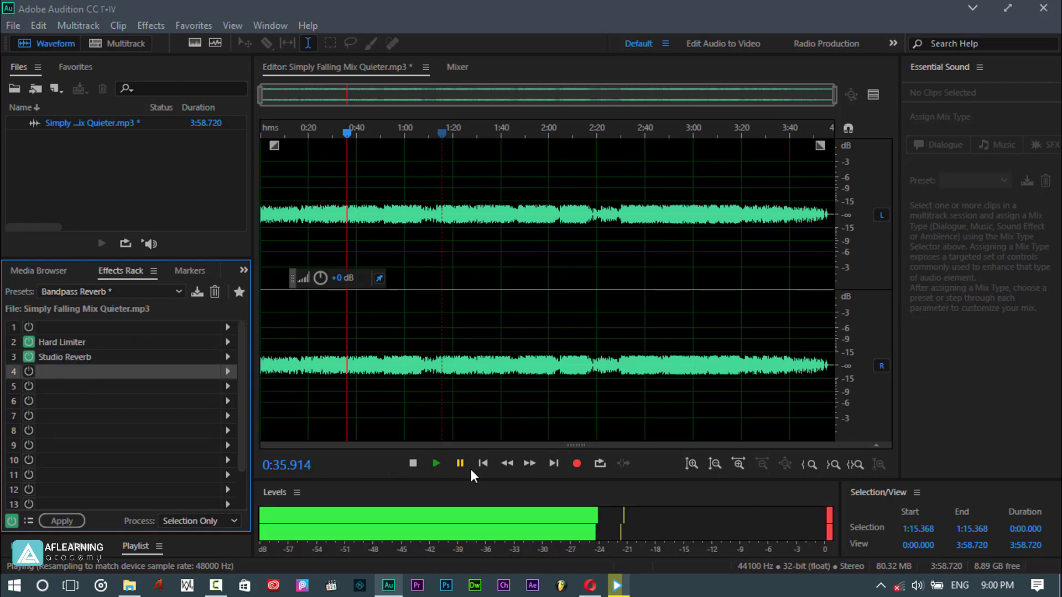
left_click(440, 462)
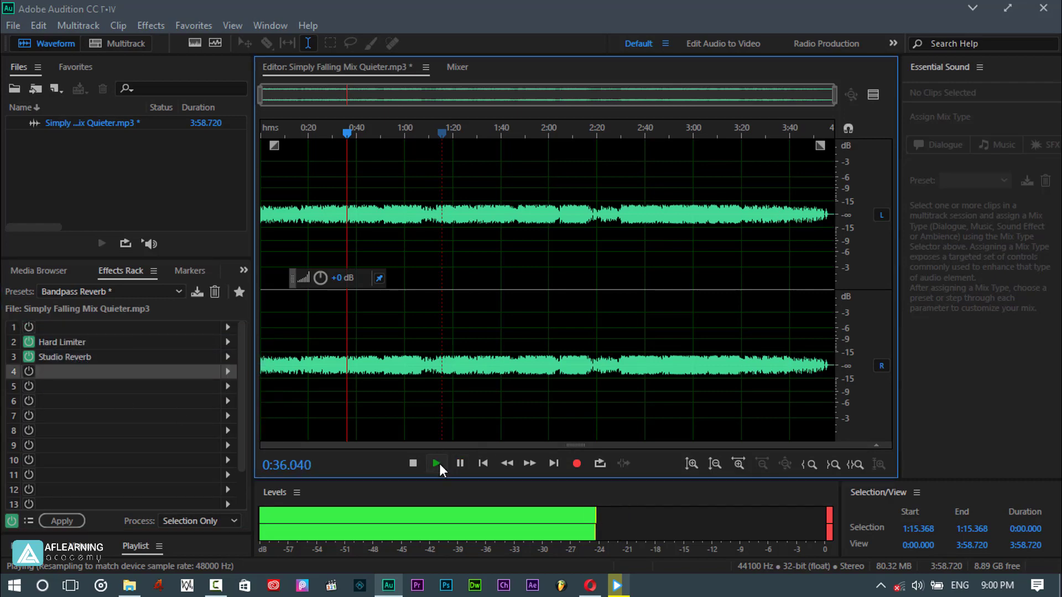
left_click(469, 466)
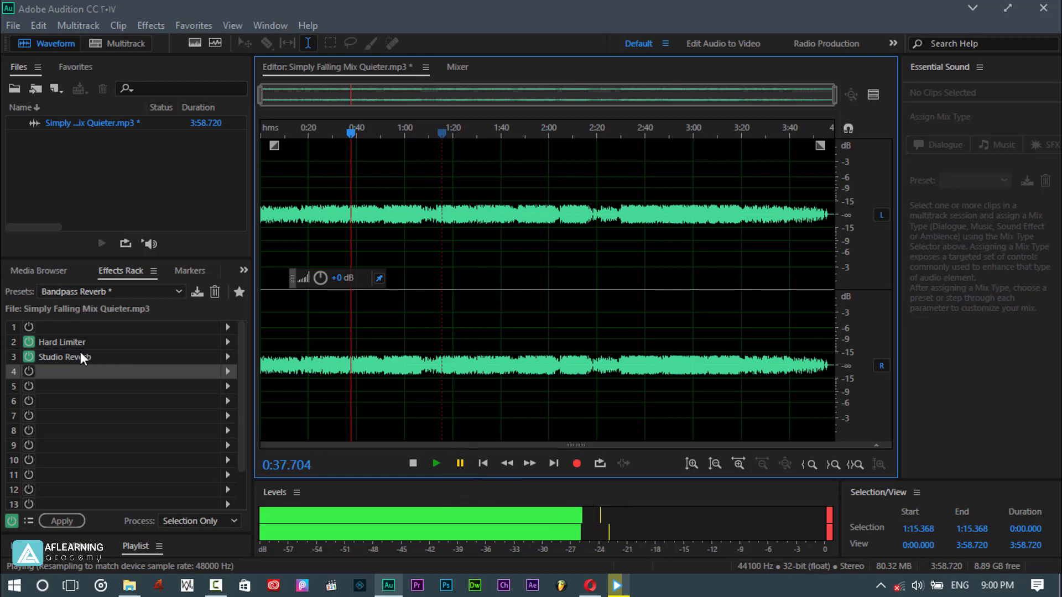
right_click(54, 338)
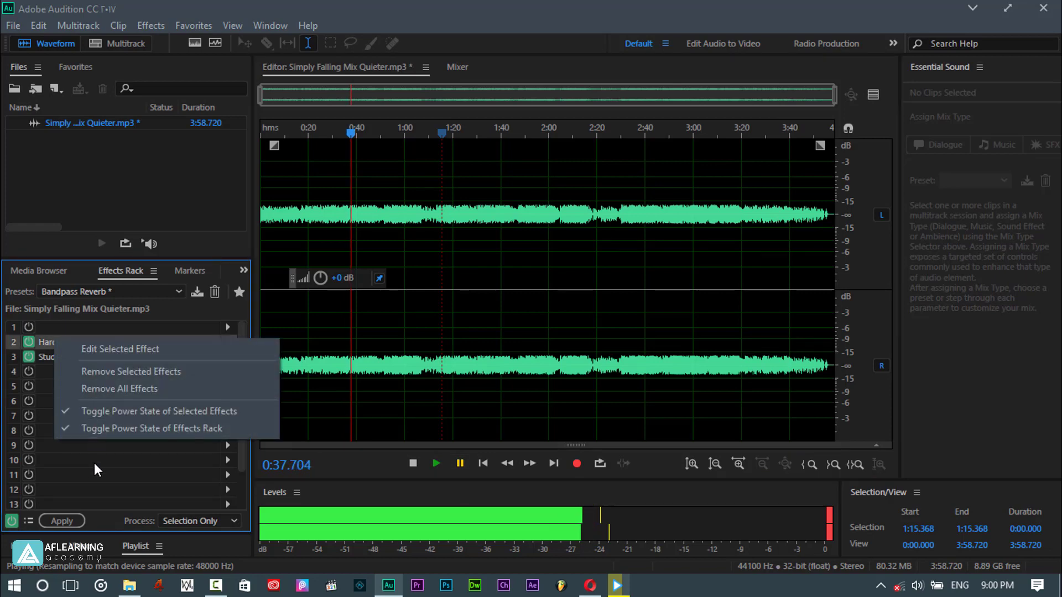
left_click(94, 462)
right_click(64, 354)
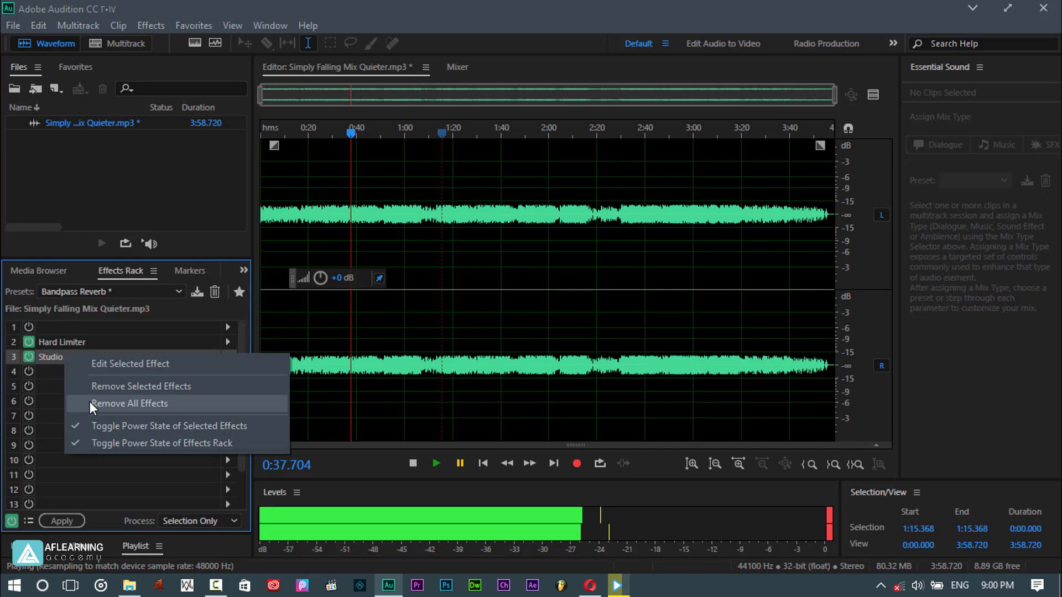
left_click(100, 490)
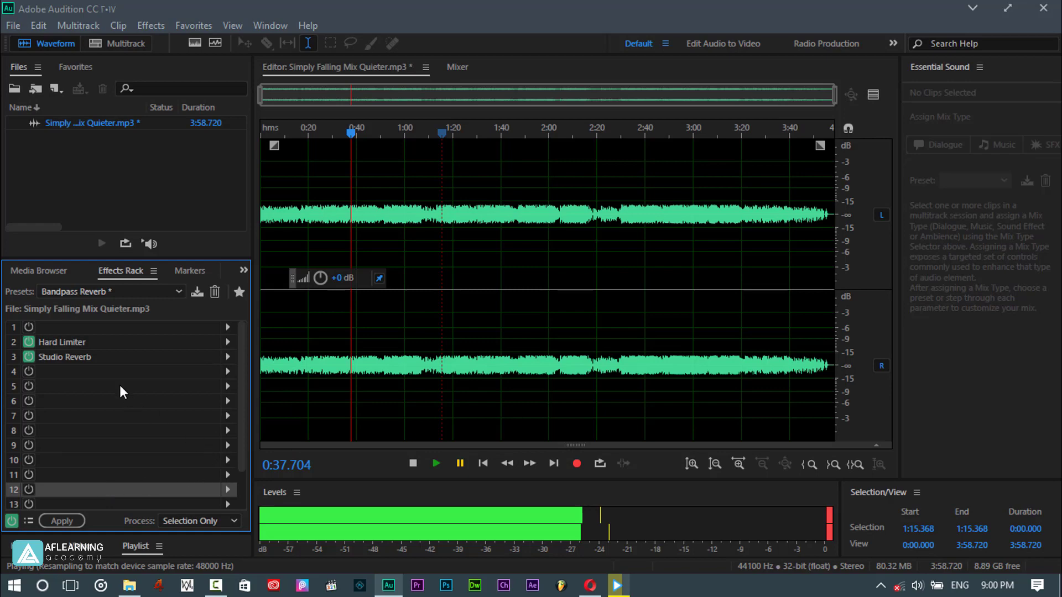
- Add an Amplify effect to the empty first Effects Rack slot, keeping its current gain settings
left_click(103, 327)
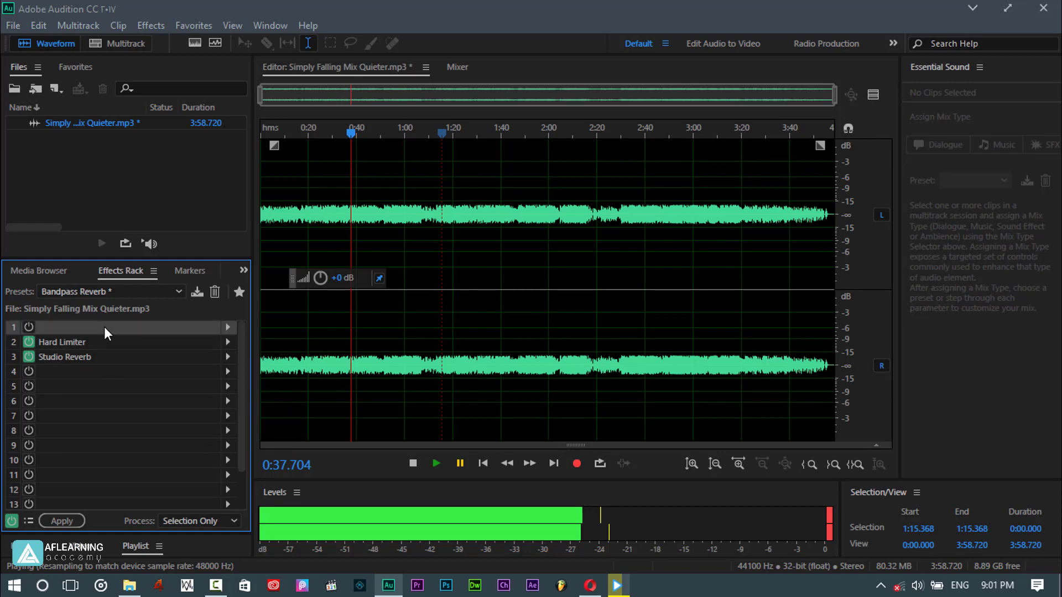
left_click(229, 328)
mouse_move(307, 383)
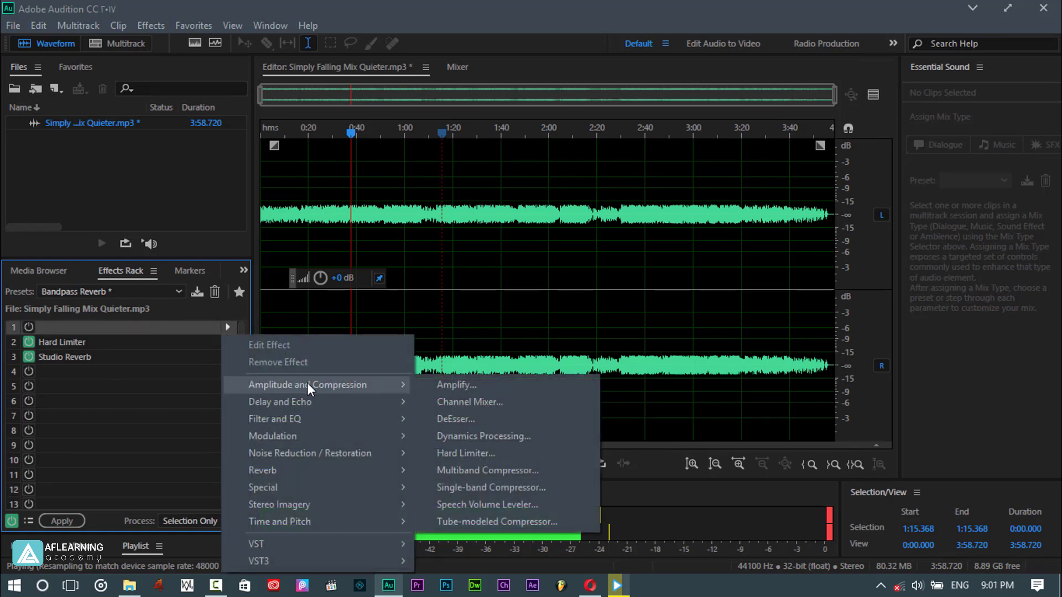
left_click(434, 381)
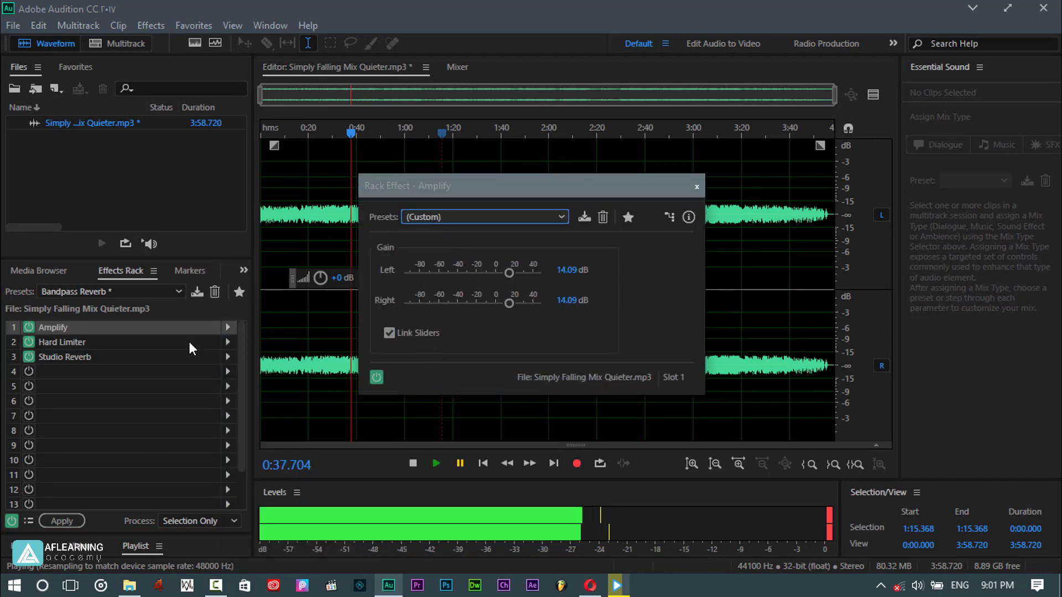
left_click(696, 187)
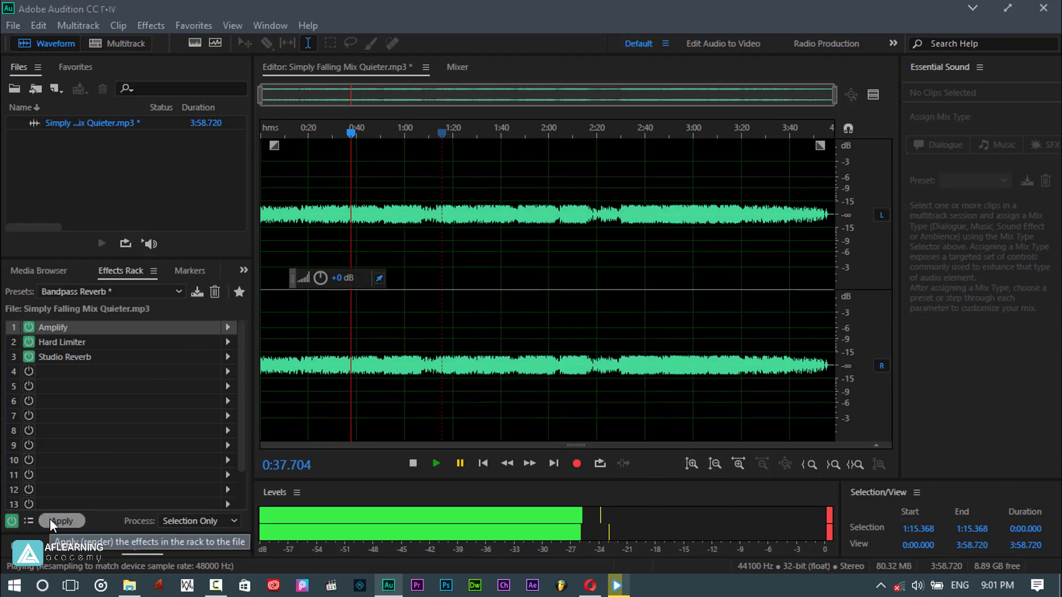
- Apply the rack's Amplify, Hard Limiter and Studio Reverb effects to the audio file
left_click(48, 371)
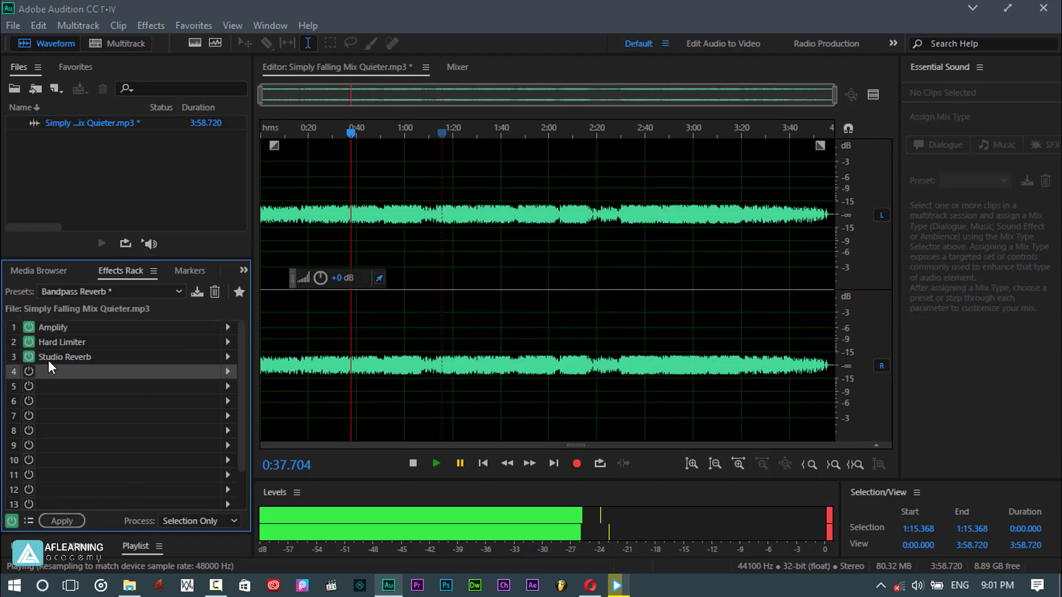
left_click(44, 338)
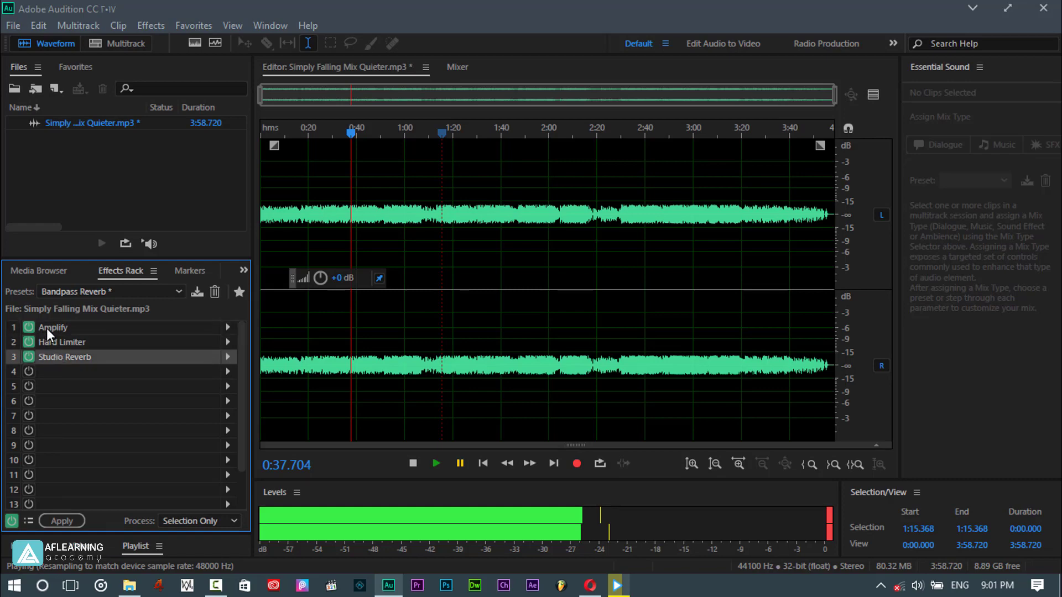
left_click(57, 344)
left_click(58, 331)
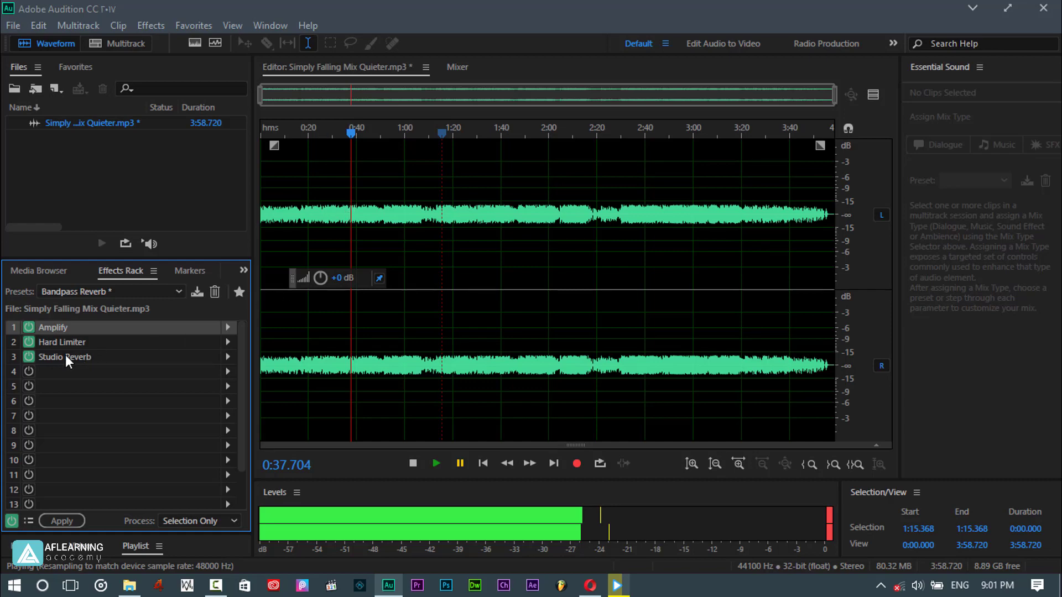
left_click(65, 521)
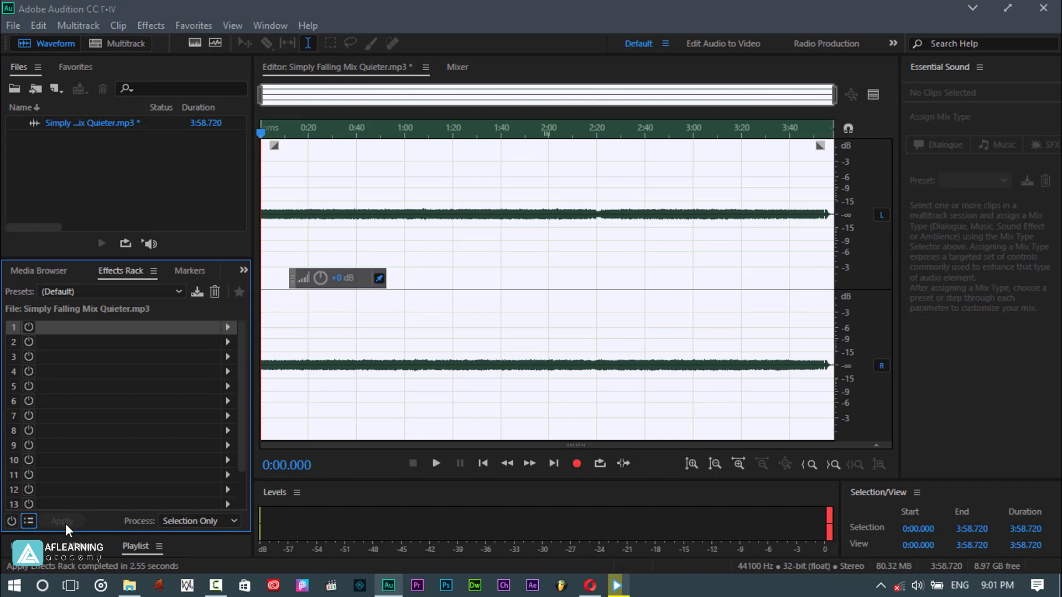
- Play a short passage of the processed track from about 1:15 and pause it
left_click(442, 229)
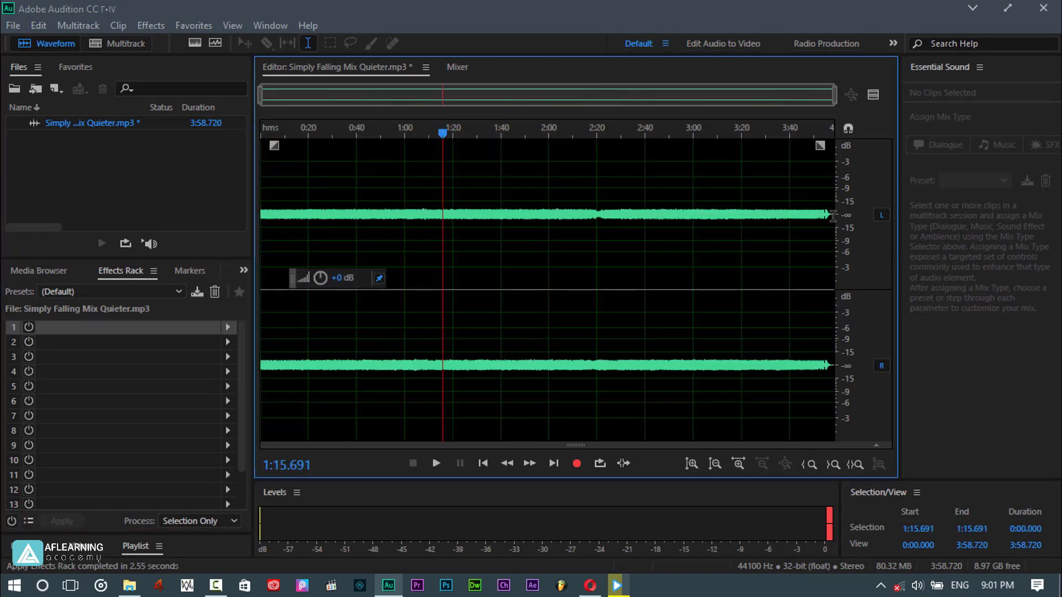
left_click(431, 463)
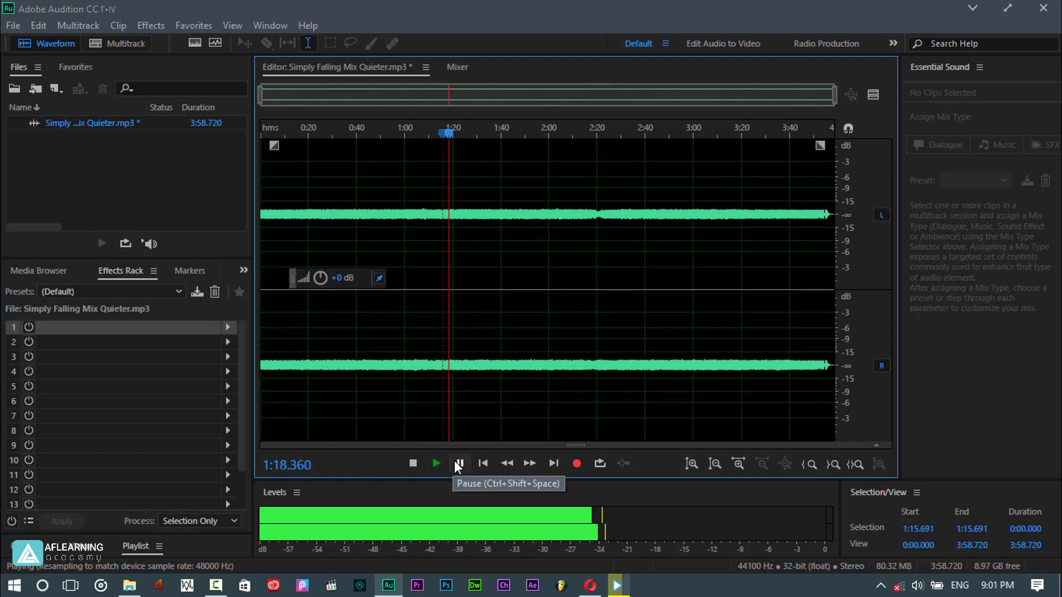
left_click(458, 464)
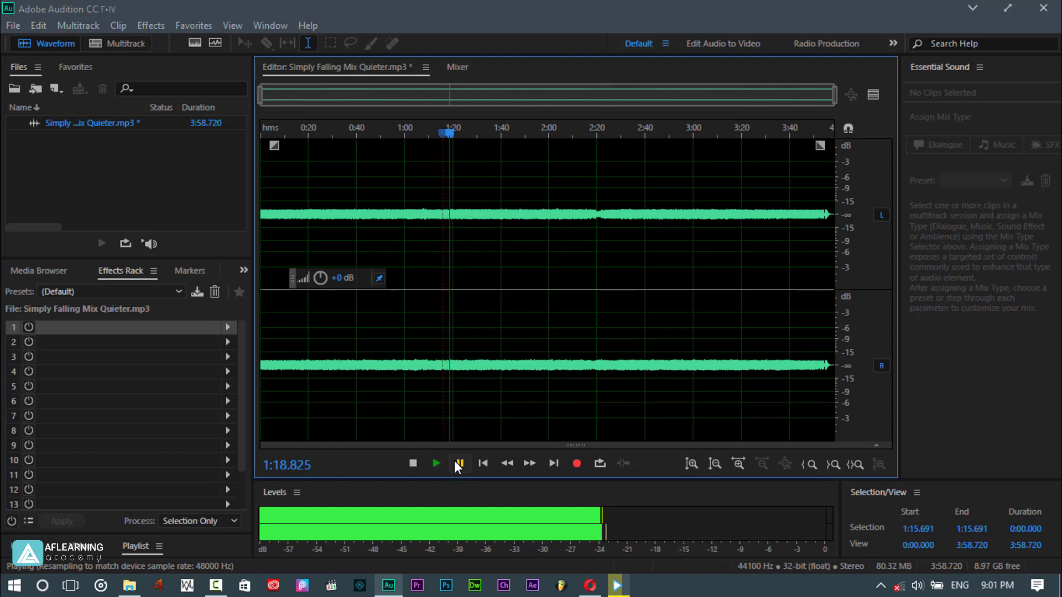
left_click(49, 341)
left_click(49, 327)
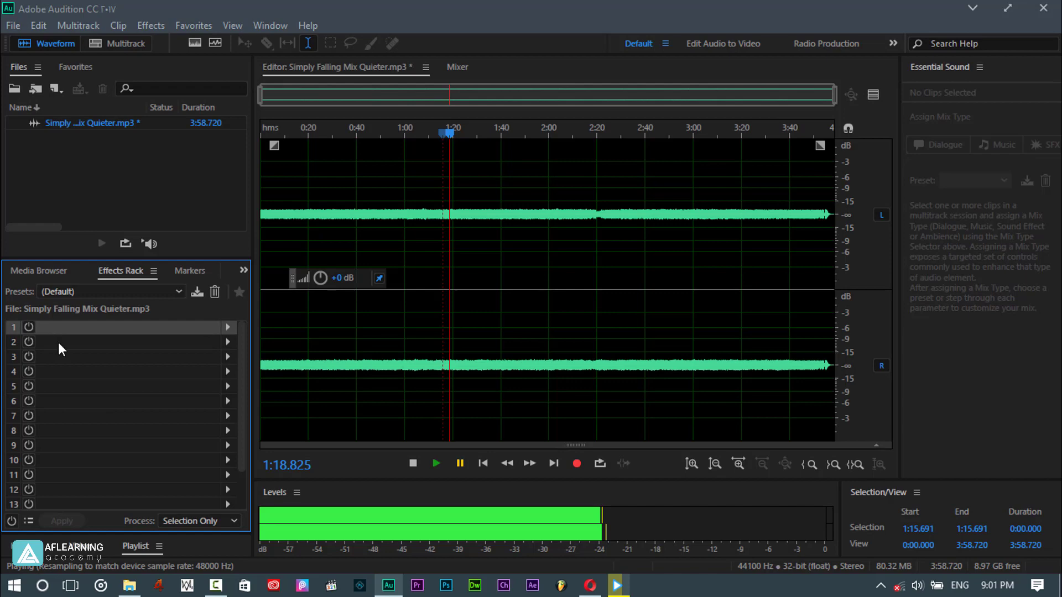
- Undo the applied Effects Rack processing and clear the waveform selection by placing the cursor at about 0:20
key("ctrl+z")
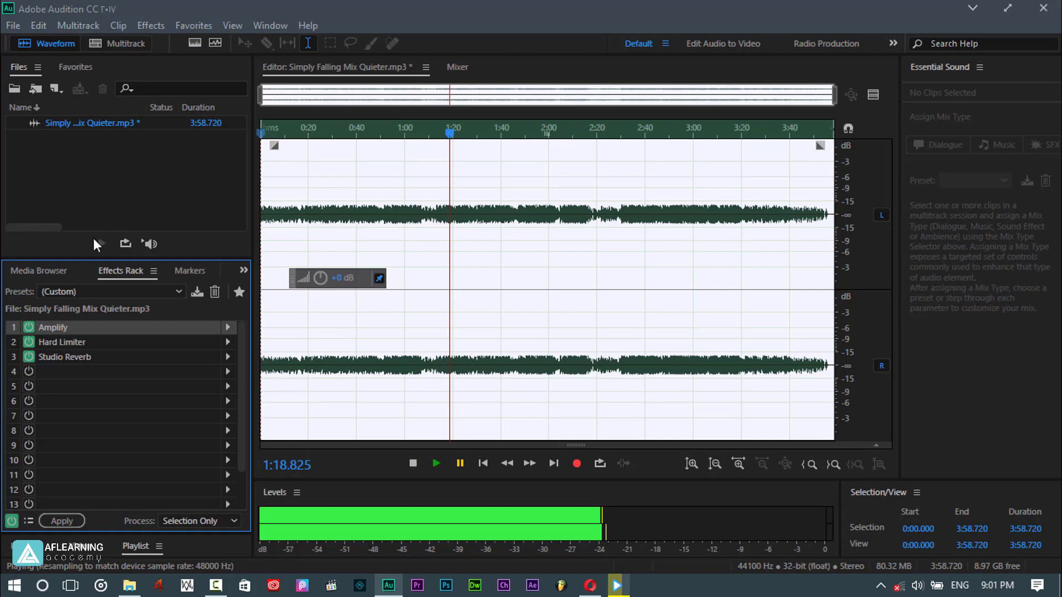
left_click(75, 372)
left_click(309, 209)
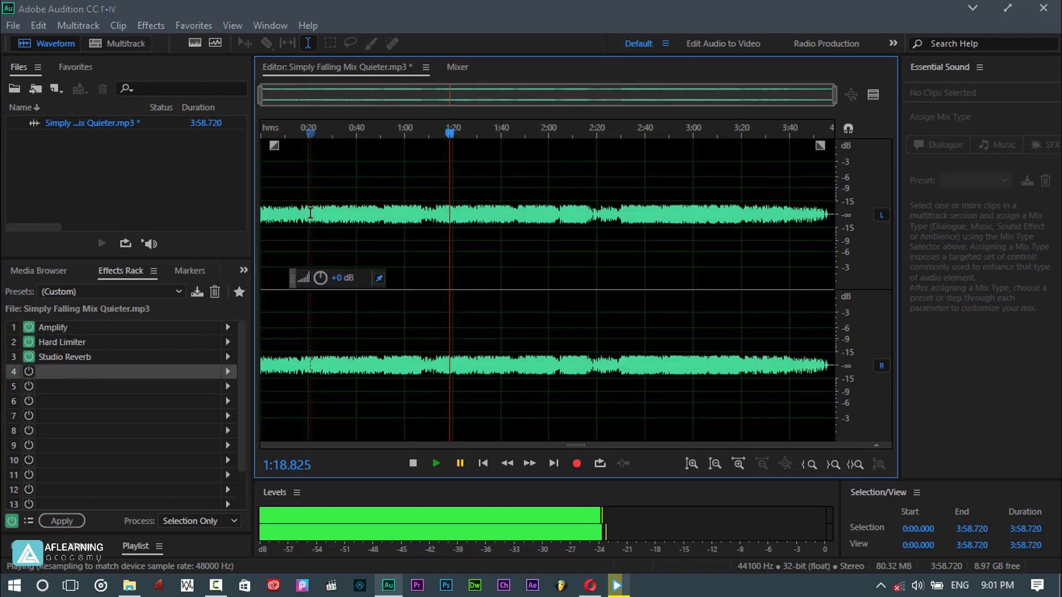
left_click(150, 23)
mouse_move(175, 227)
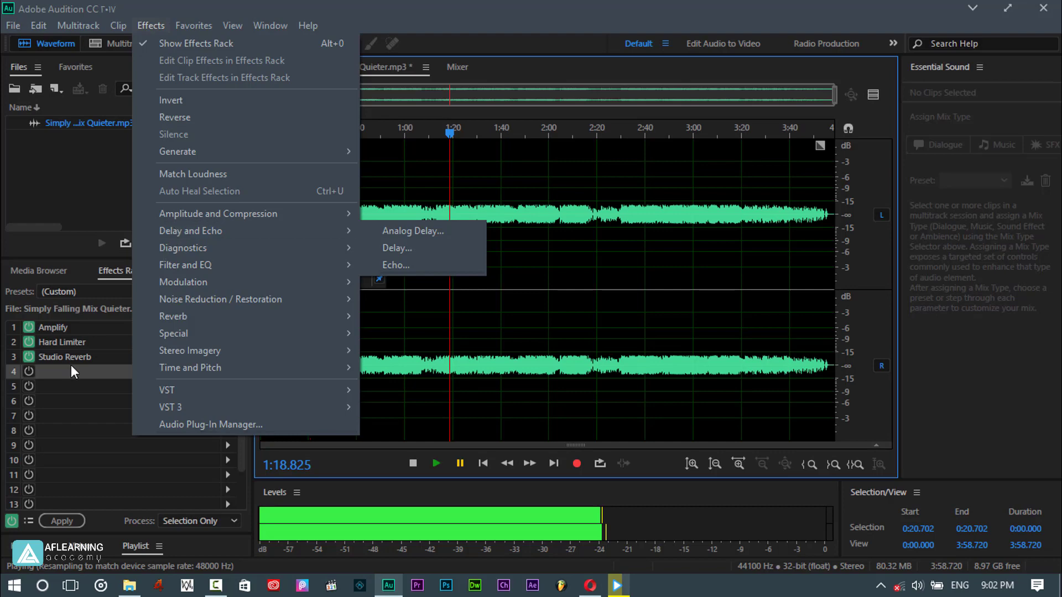
left_click(67, 380)
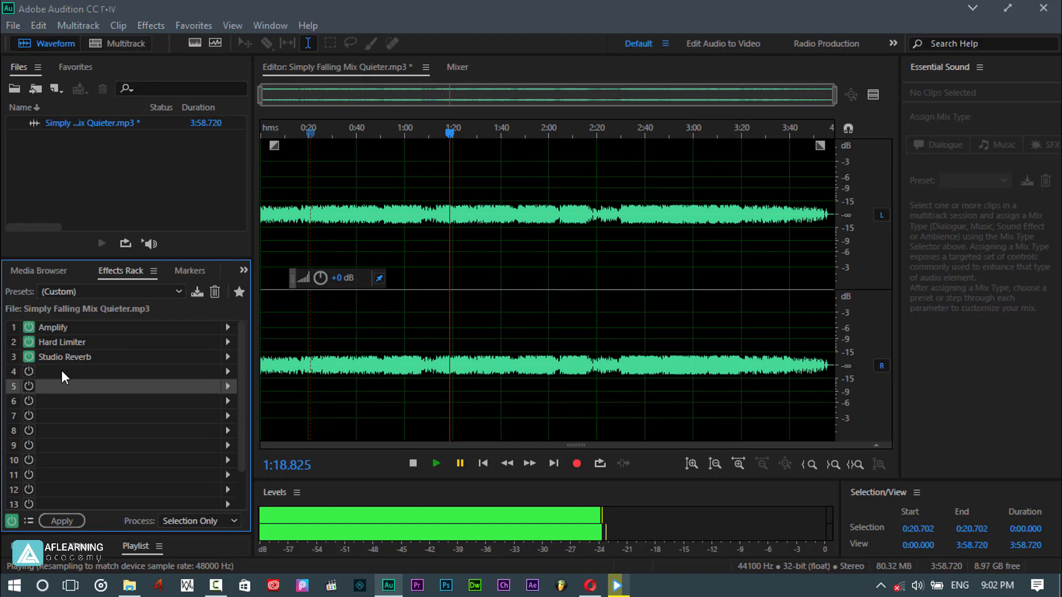
left_click(311, 230)
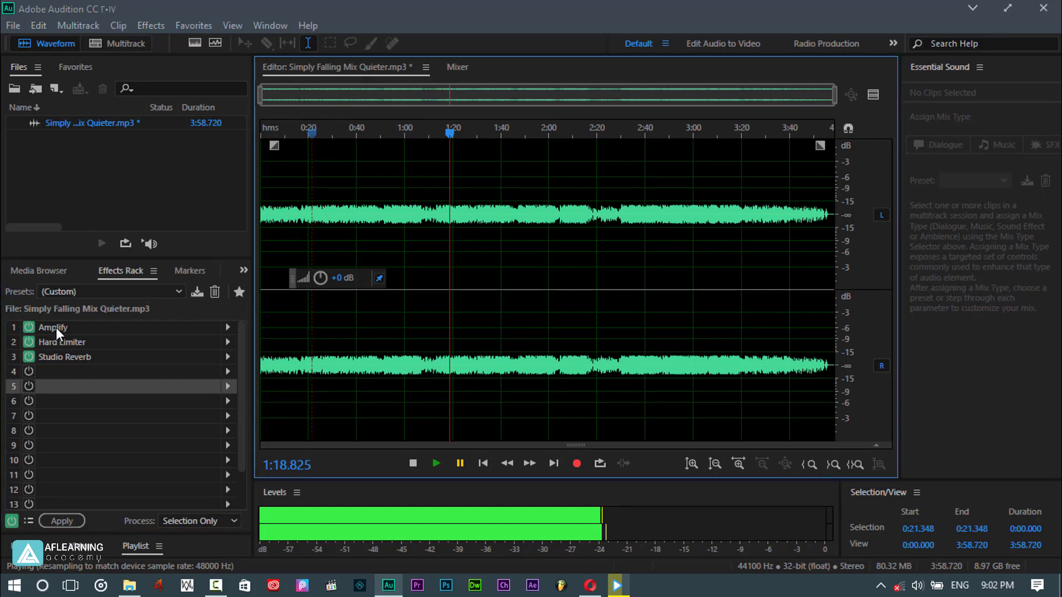
left_click(397, 204)
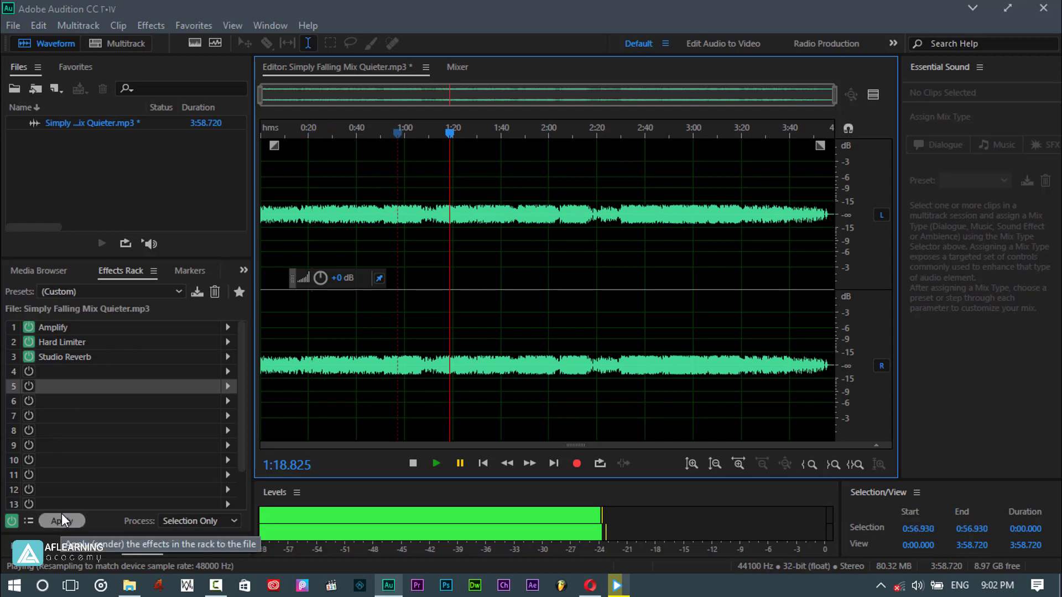
right_click(51, 344)
left_click(75, 474)
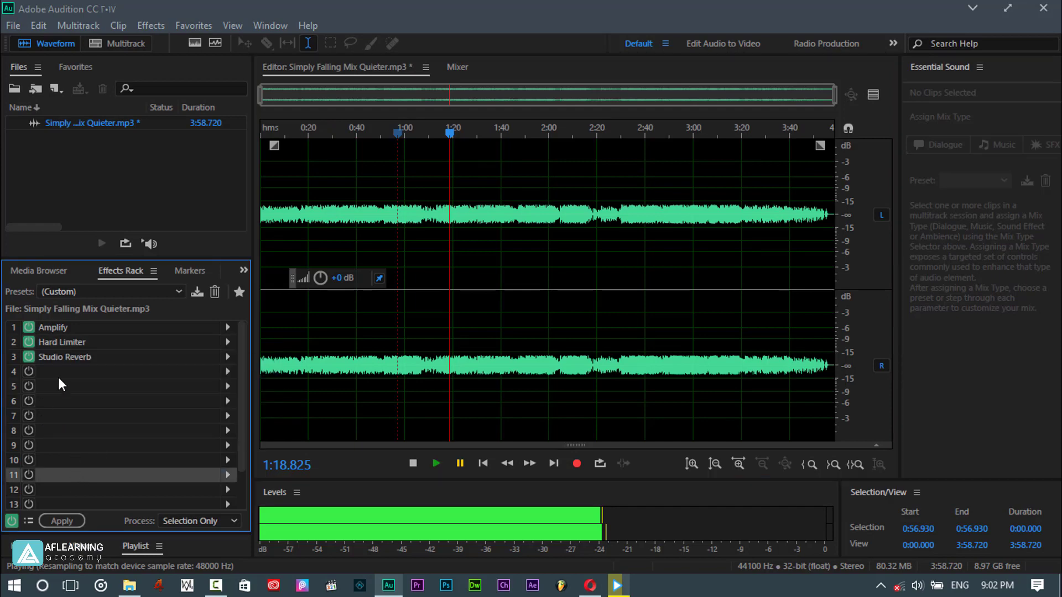
- Raise the rack Hard Limiter's maximum amplitude to about -6.4 dB and play a short passage from about 1:19, then pause it
double_click(56, 344)
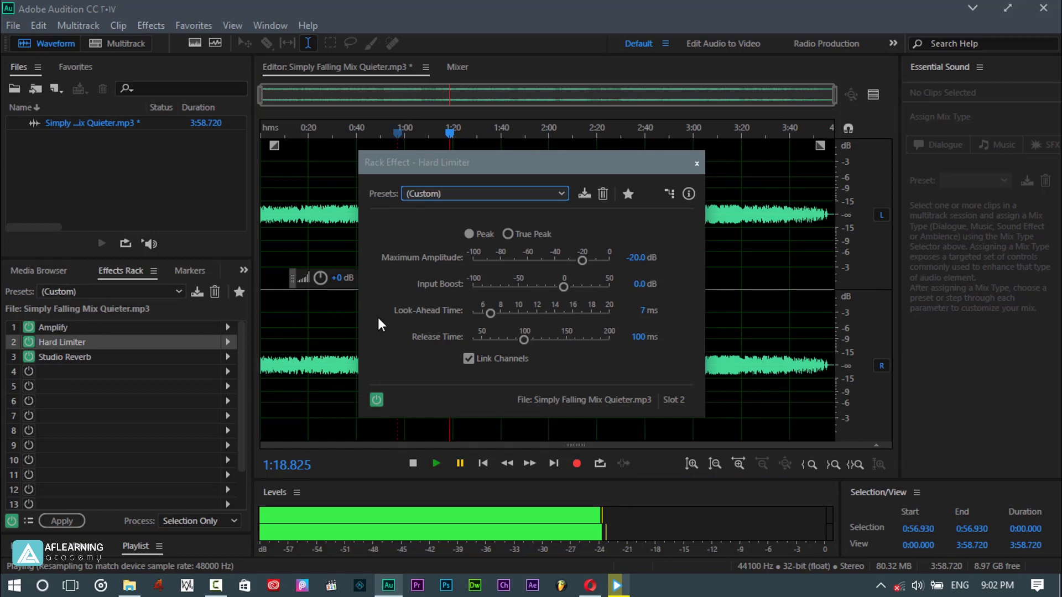
left_click(580, 261)
left_click_drag(592, 258, 597, 259)
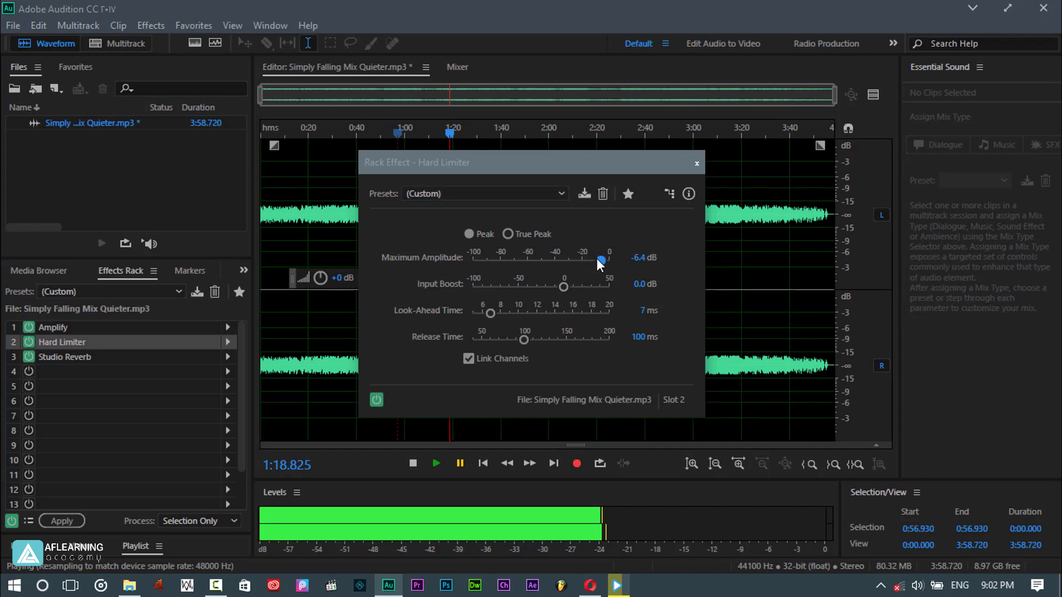
left_click(696, 164)
left_click(434, 458)
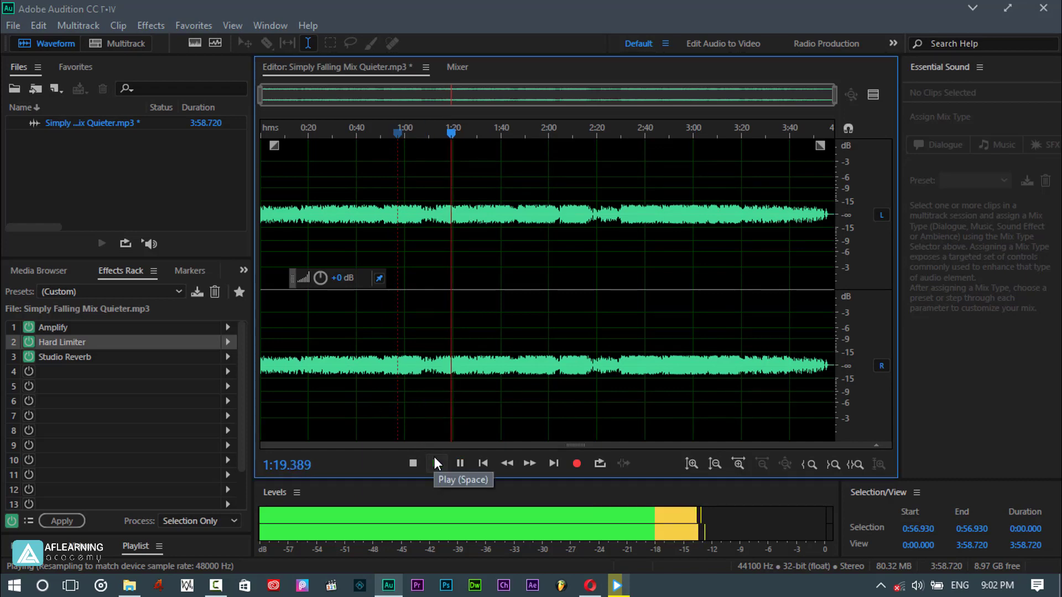
left_click(458, 464)
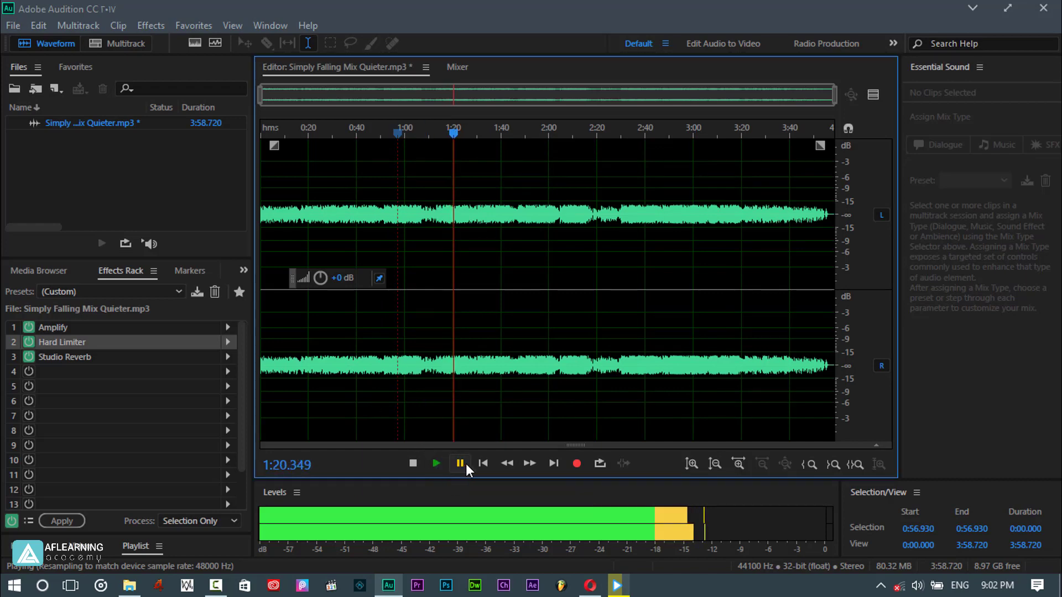